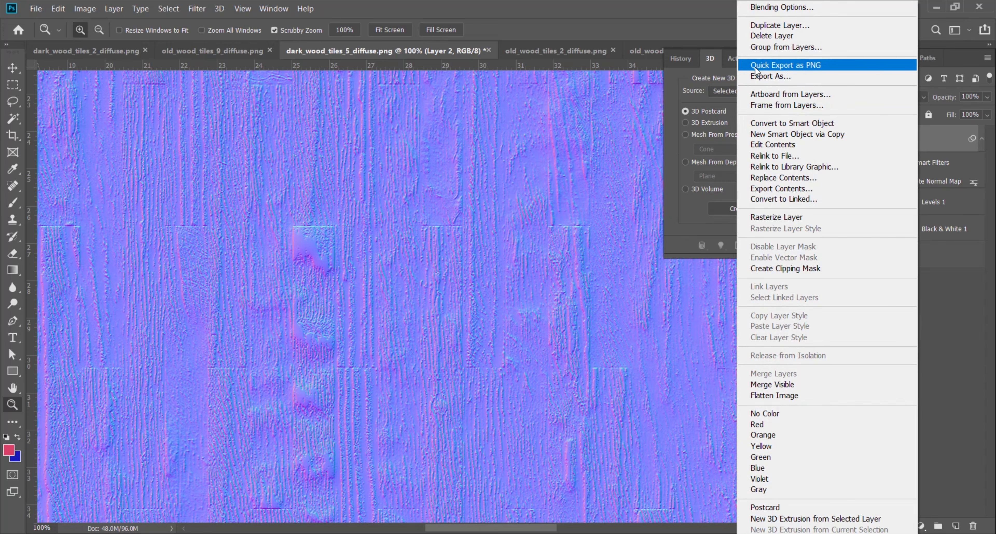
# Export the normal map layer of dark_wood_tiles_5_diffuse.png as a PNG file
pyautogui.click(806, 65)
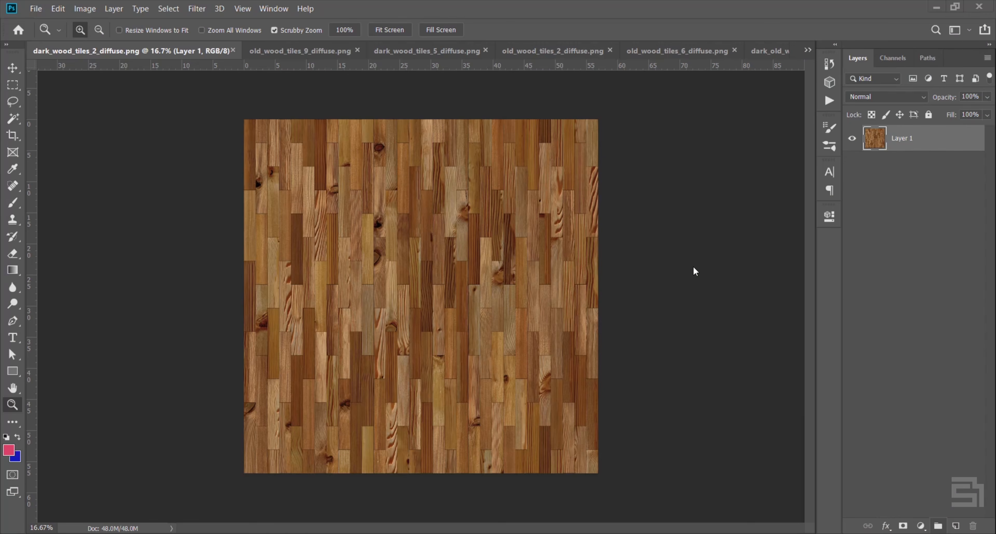
# Add a Black & White adjustment layer over the wood texture with Reds at -35 and Yellows at 227
pyautogui.moveTo(420, 264); pyautogui.dragTo(424, 291)
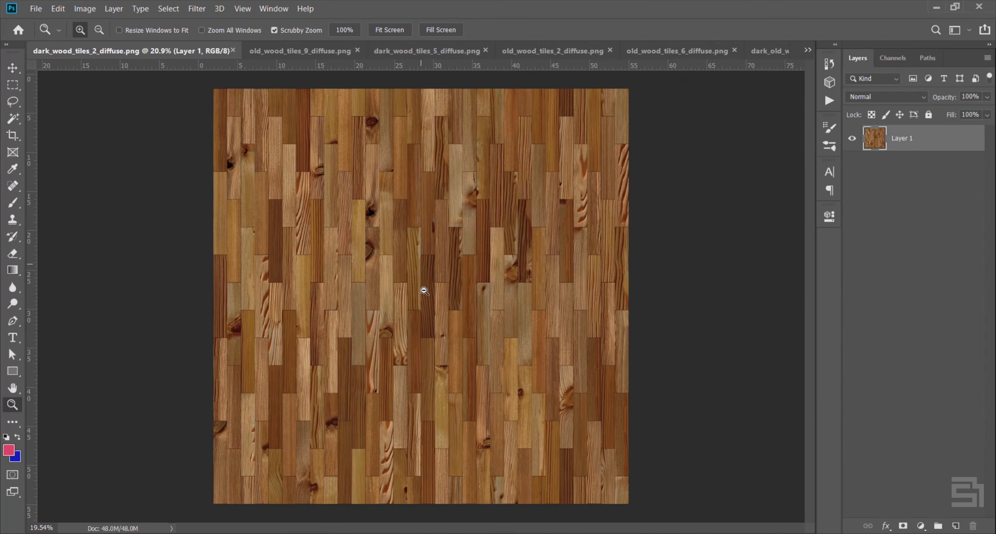
pyautogui.click(394, 30)
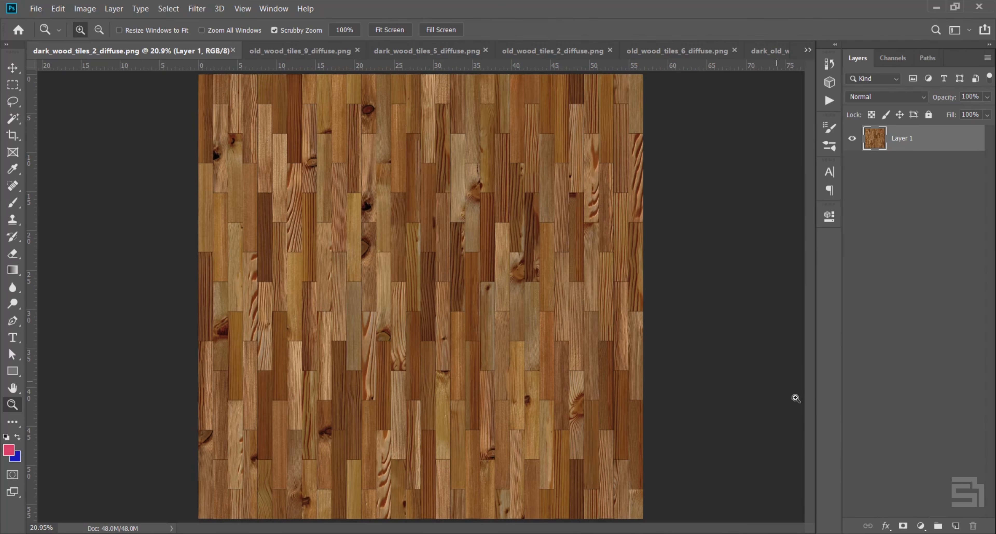
pyautogui.click(921, 525)
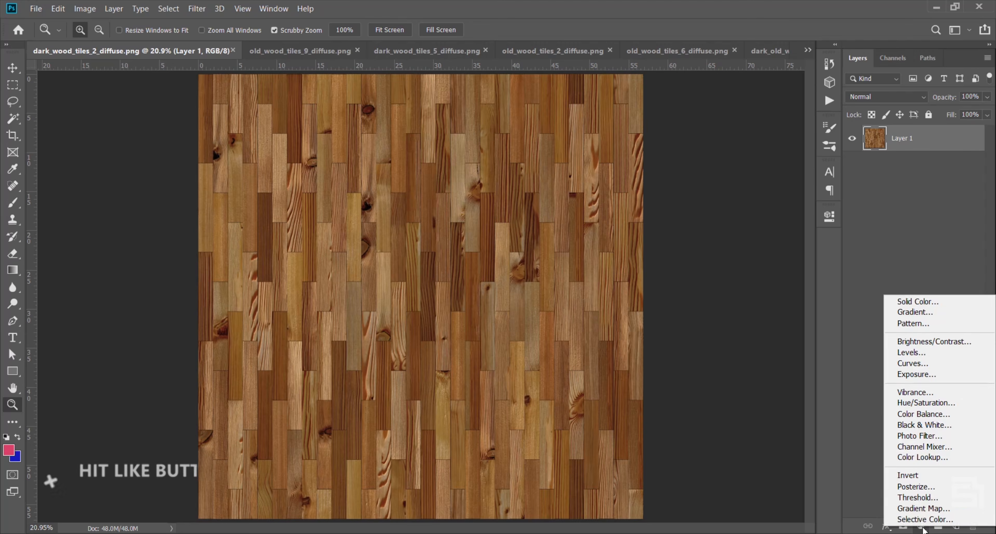
pyautogui.click(922, 425)
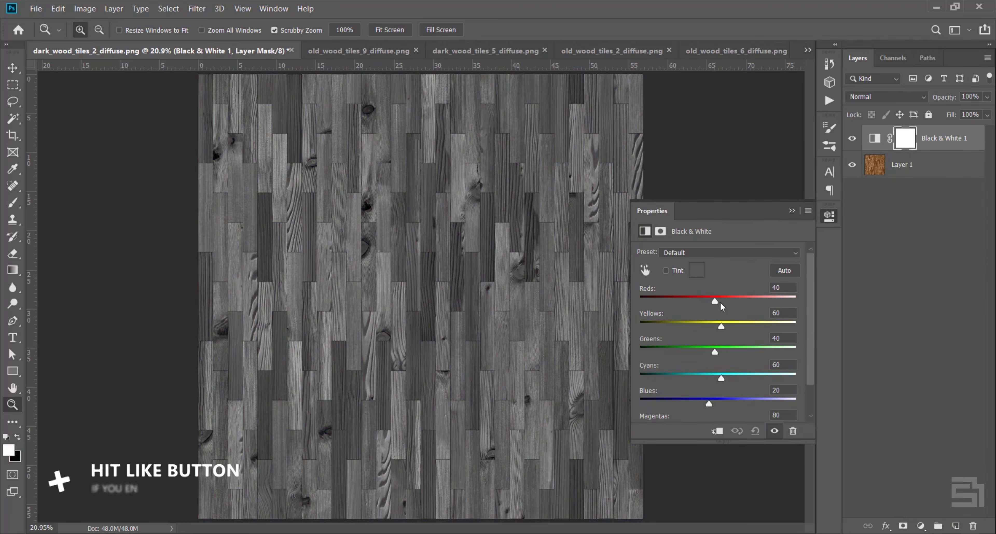
pyautogui.moveTo(715, 300); pyautogui.dragTo(691, 302)
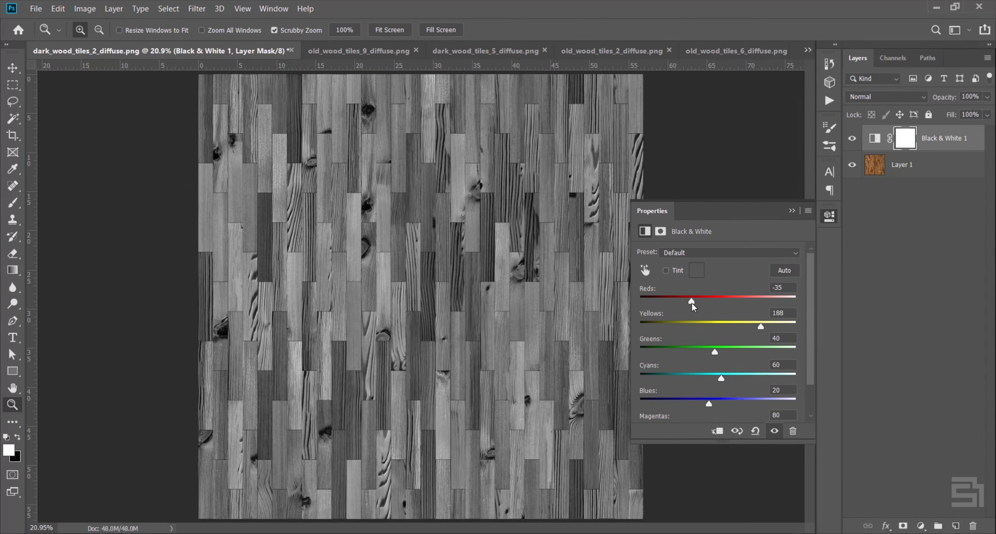
pyautogui.moveTo(759, 327); pyautogui.dragTo(773, 327)
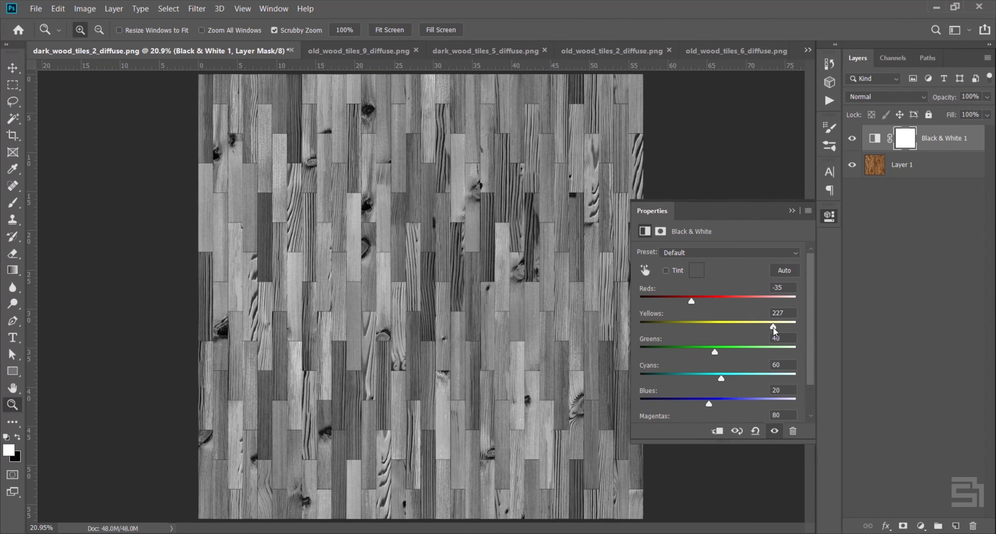
pyautogui.click(791, 211)
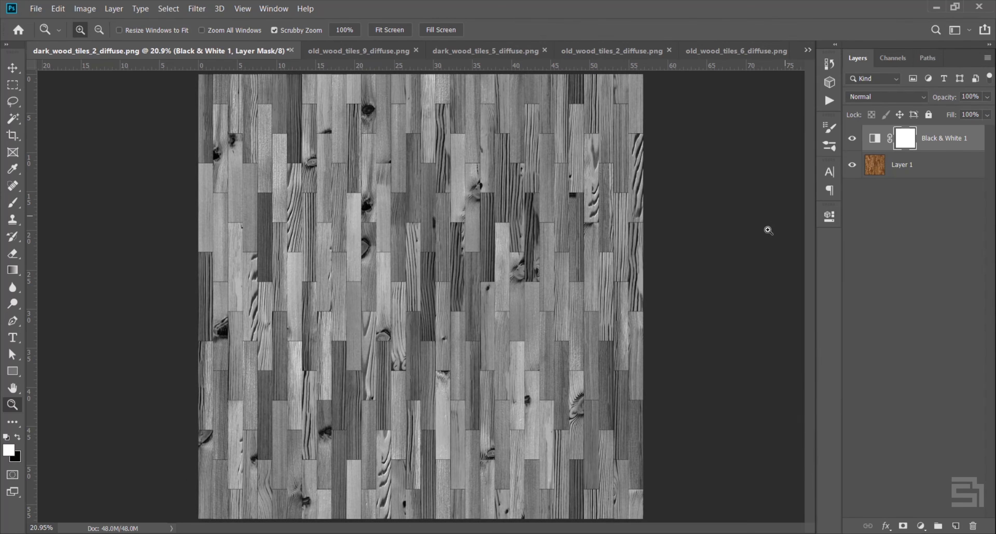
# Add a Levels adjustment layer with black input 35 and white input about 207, and compare the texture with and without it
pyautogui.click(920, 525)
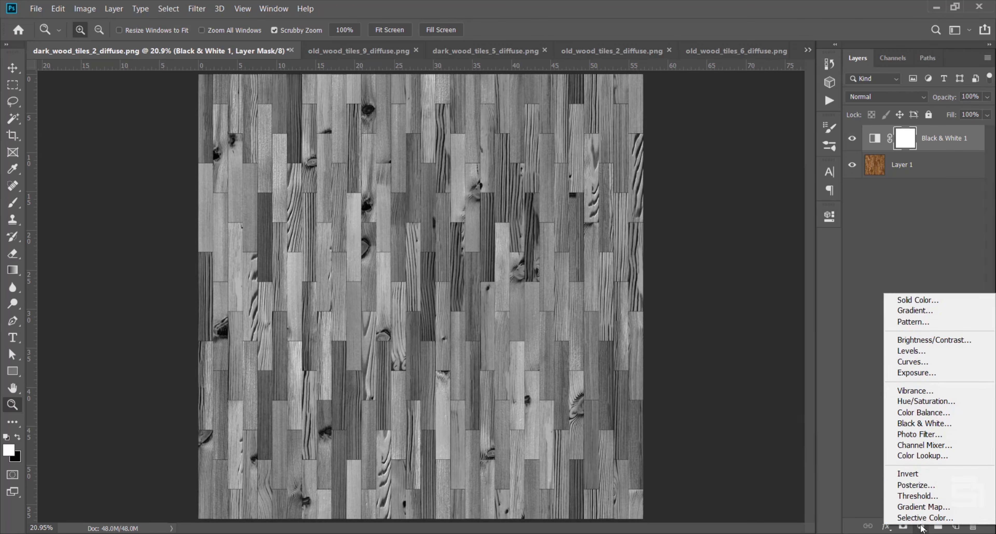
pyautogui.click(913, 351)
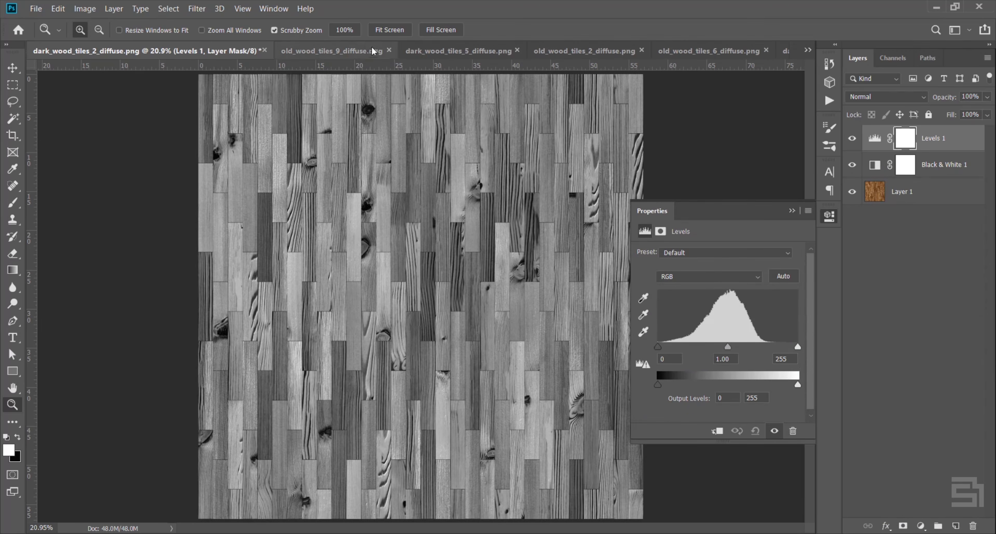
pyautogui.click(344, 30)
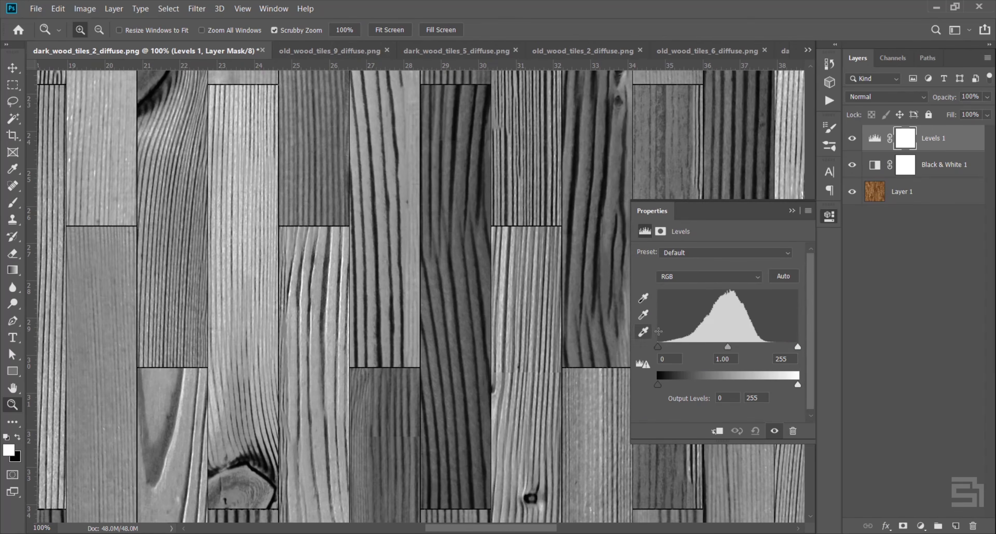
pyautogui.moveTo(658, 347); pyautogui.dragTo(676, 349)
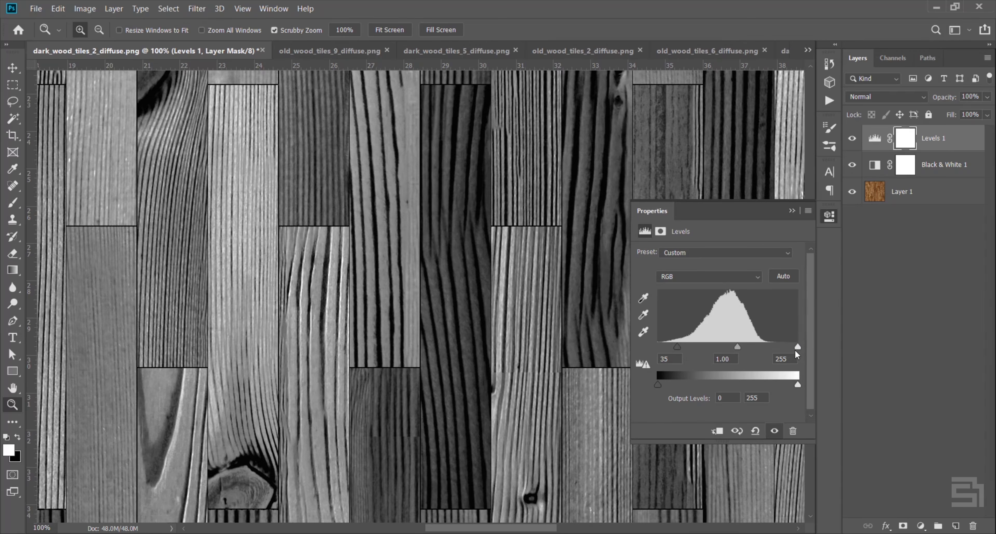
pyautogui.moveTo(795, 348); pyautogui.dragTo(778, 348)
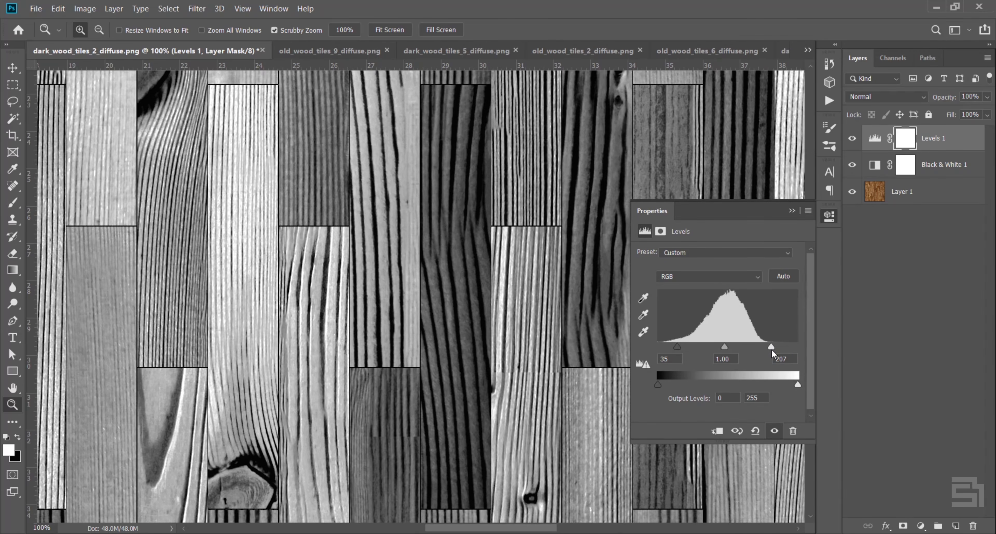
pyautogui.moveTo(770, 349); pyautogui.dragTo(772, 348)
pyautogui.click(791, 211)
pyautogui.click(390, 29)
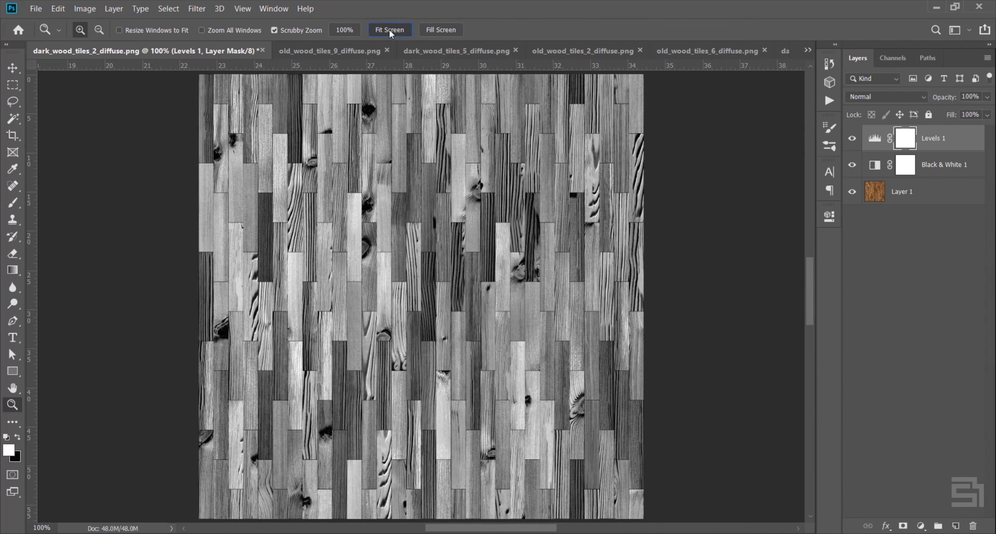
pyautogui.click(851, 139)
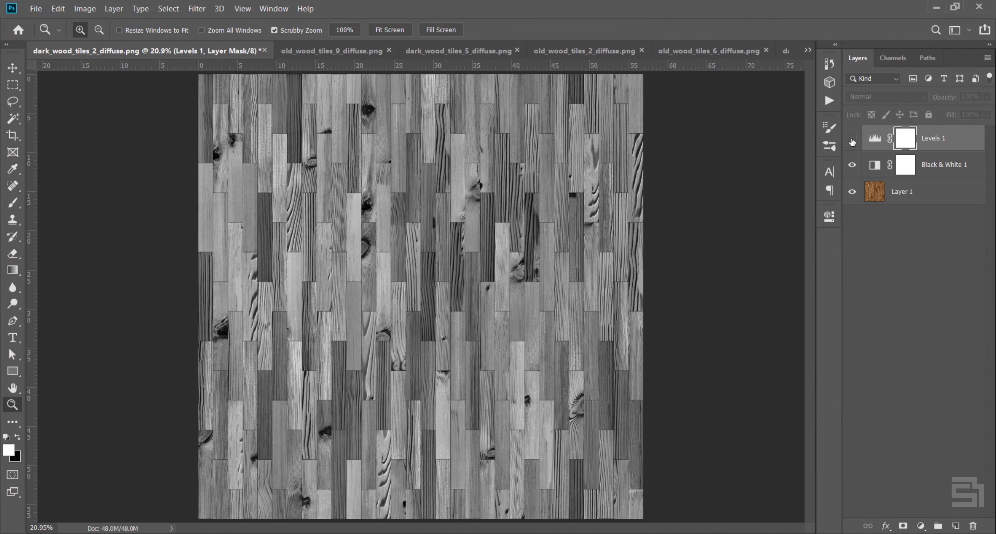
pyautogui.click(851, 139)
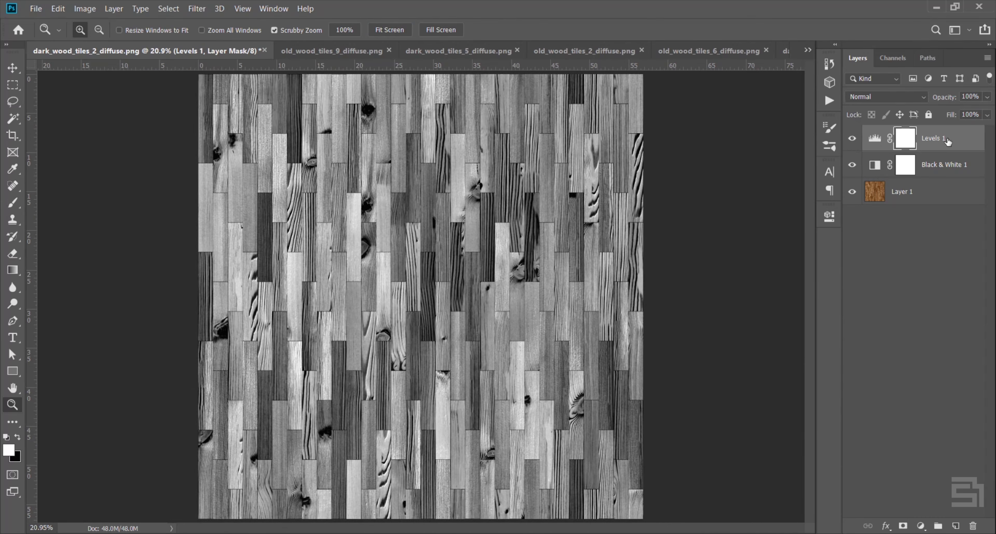
# Stamp all visible layers into a new top layer and convert it to a smart object
pyautogui.hotkey('ctrl', 'shift', 'alt', 'e')
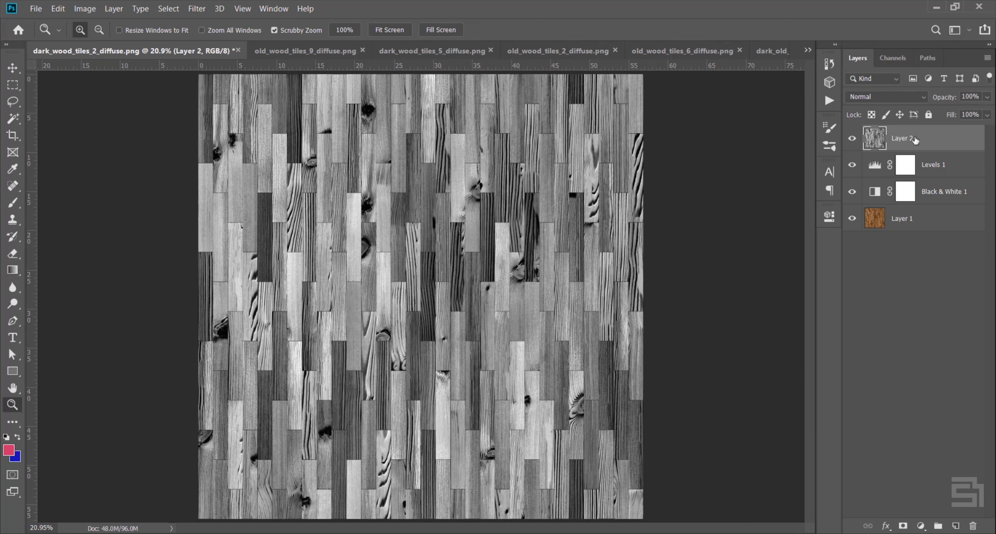
pyautogui.rightClick(929, 145)
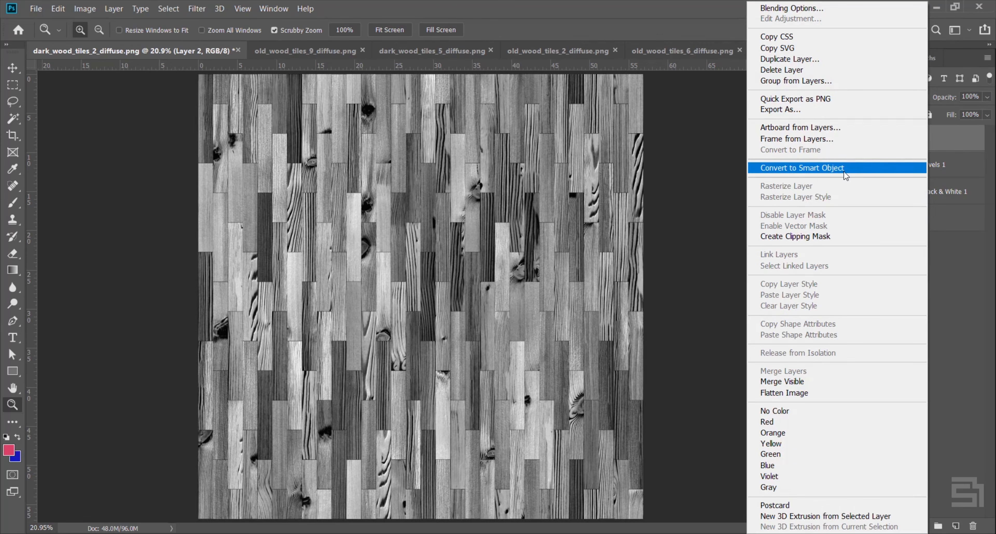
pyautogui.click(850, 171)
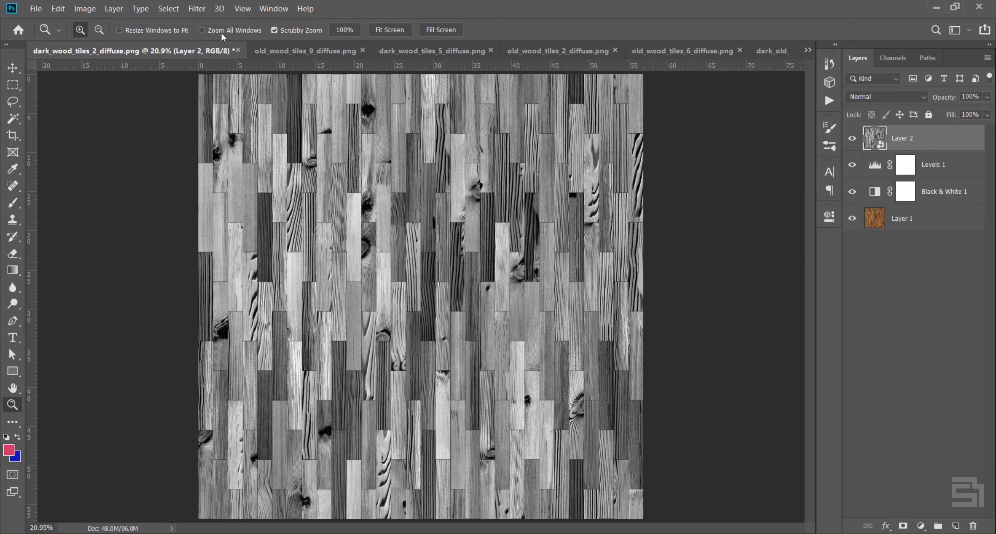
# Start the Generate Normal Map filter on the smart object and preview the relief on a rotated cube
pyautogui.click(195, 9)
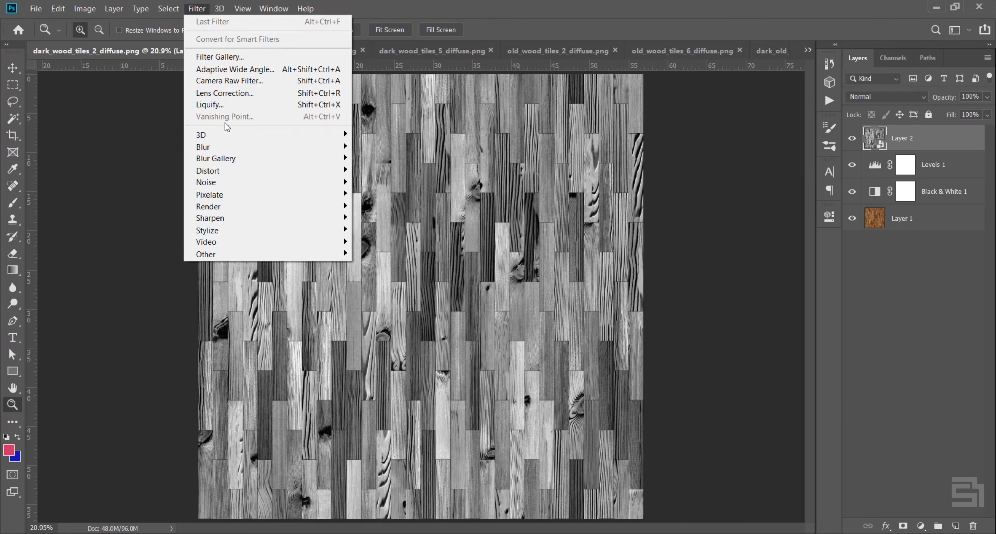
pyautogui.moveTo(275, 136)
pyautogui.click(374, 147)
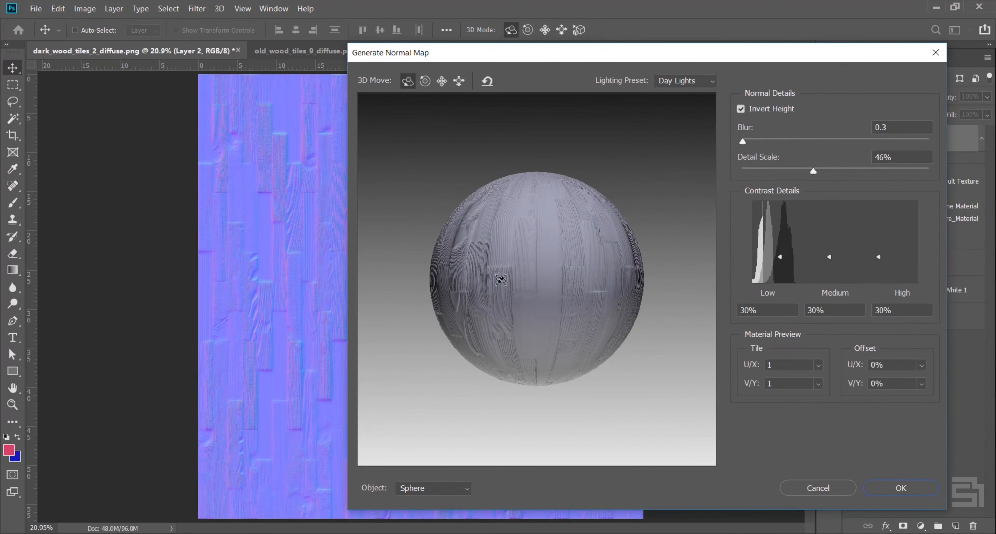
pyautogui.moveTo(484, 274)
pyautogui.mouseDown()
pyautogui.moveTo(451, 273)
pyautogui.moveTo(496, 284)
pyautogui.mouseUp()
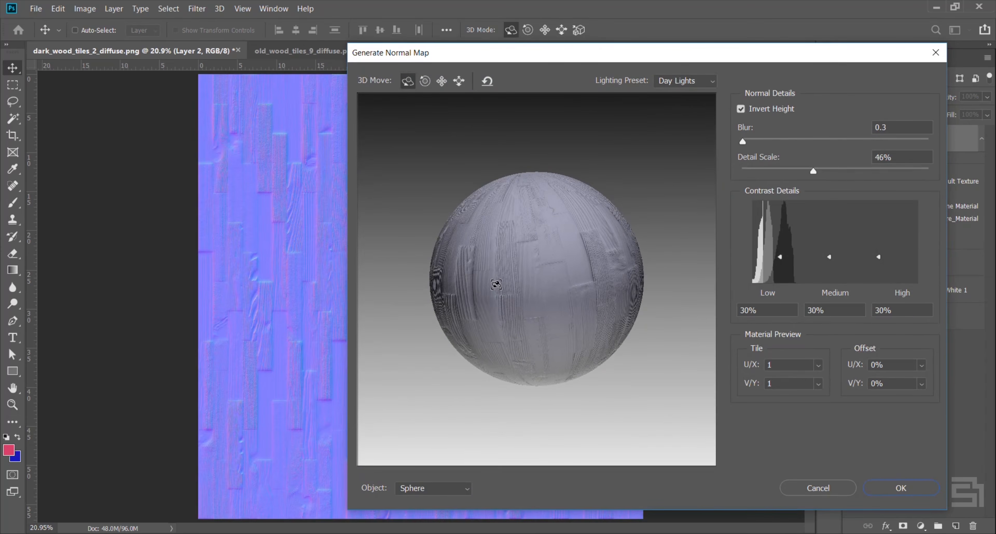
pyautogui.click(451, 489)
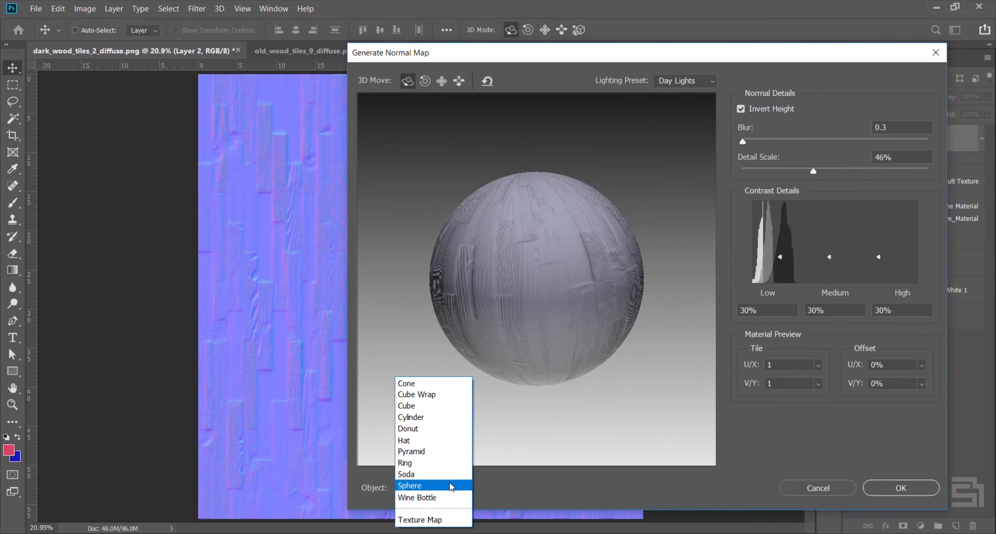
pyautogui.click(434, 405)
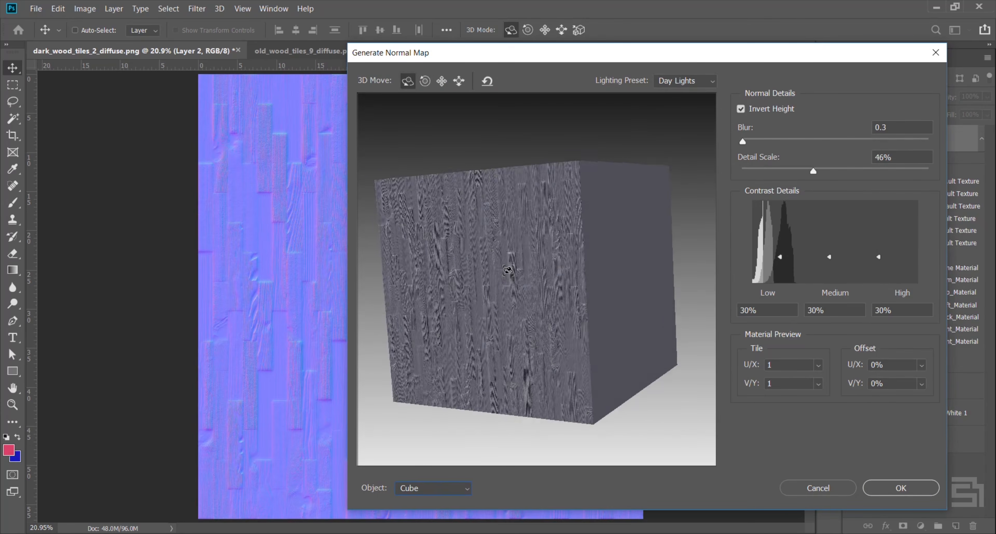
pyautogui.moveTo(509, 270); pyautogui.dragTo(513, 252)
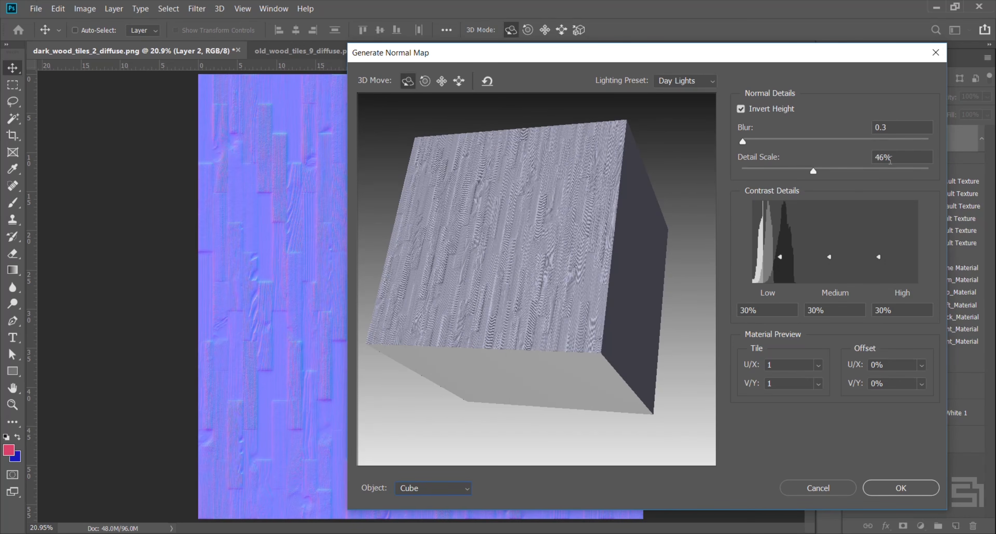
# Set the normal map's detail scale to 65% with Invert Height enabled and apply the filter
pyautogui.moveTo(811, 172); pyautogui.dragTo(829, 173)
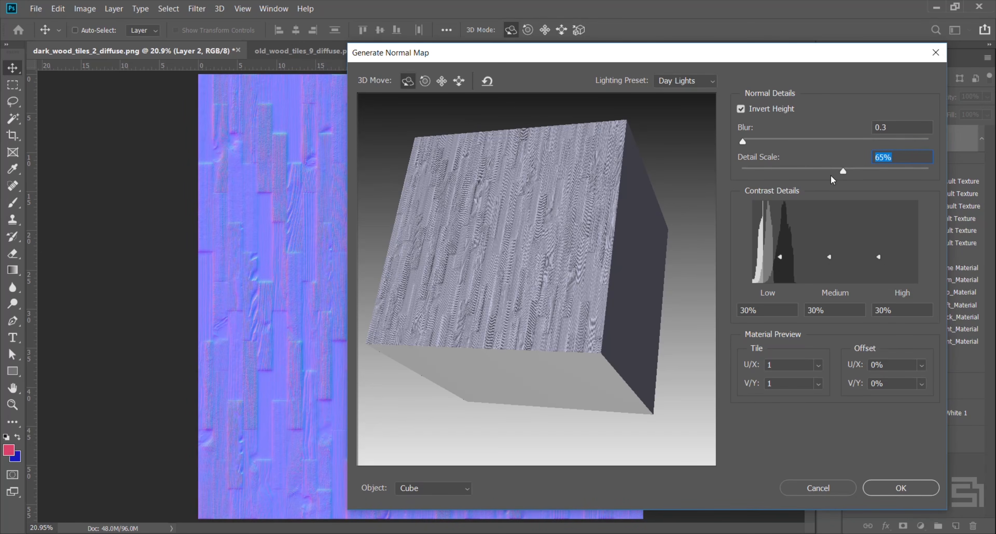
pyautogui.click(740, 109)
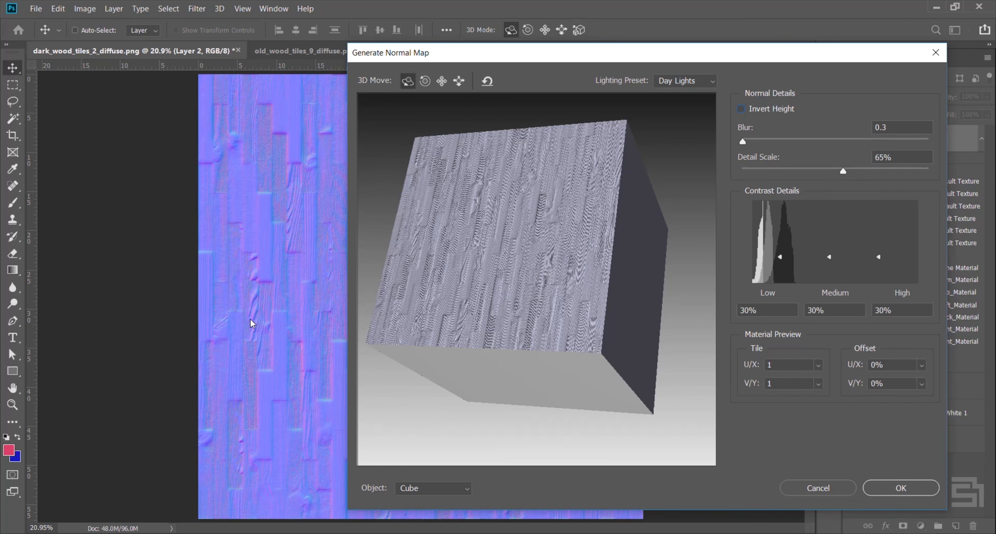
pyautogui.click(741, 109)
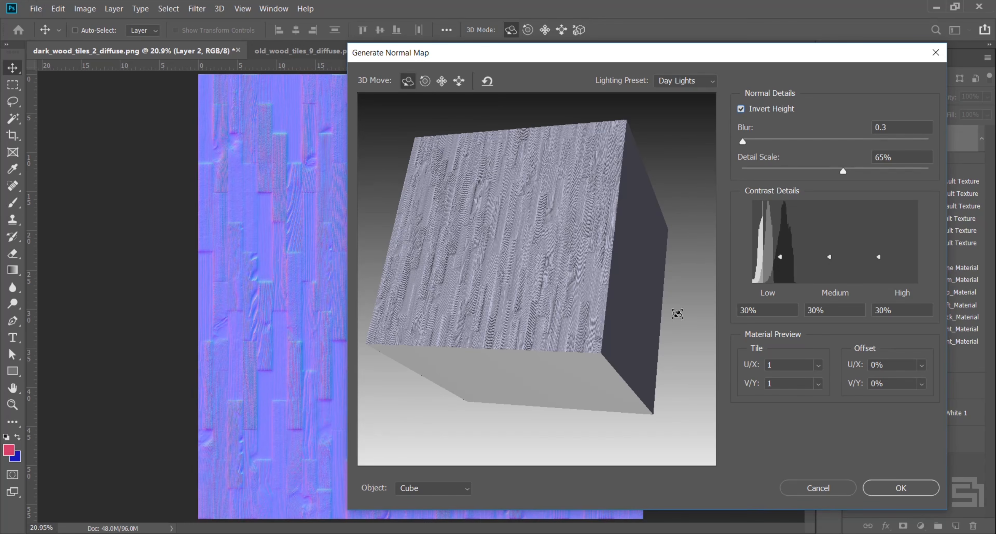
pyautogui.moveTo(769, 311); pyautogui.dragTo(733, 311)
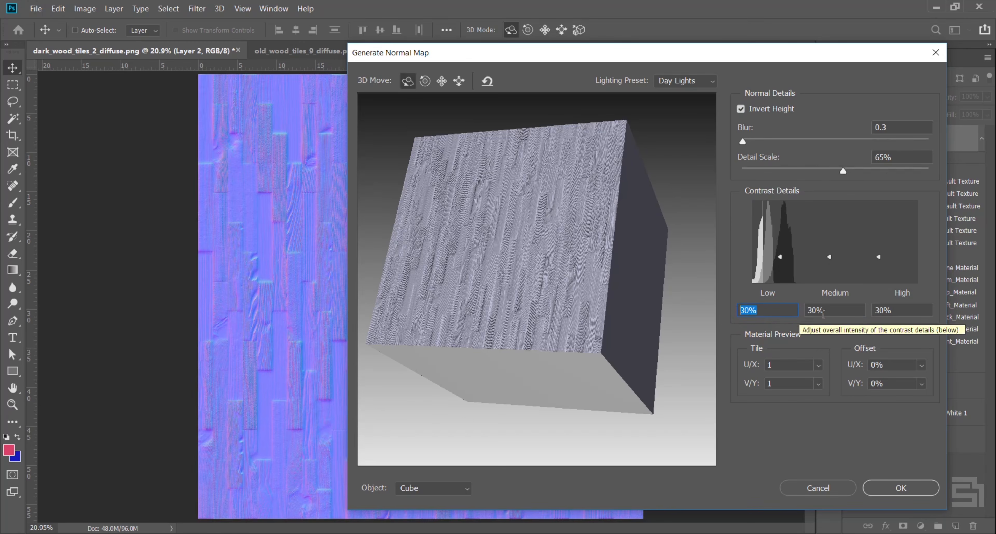
pyautogui.moveTo(831, 310); pyautogui.dragTo(802, 310)
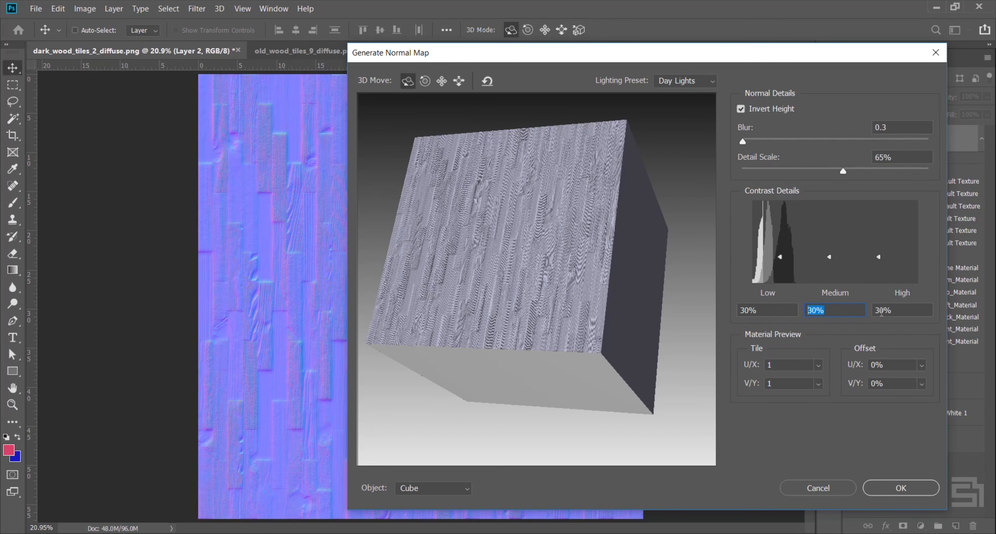
pyautogui.moveTo(897, 311); pyautogui.dragTo(871, 312)
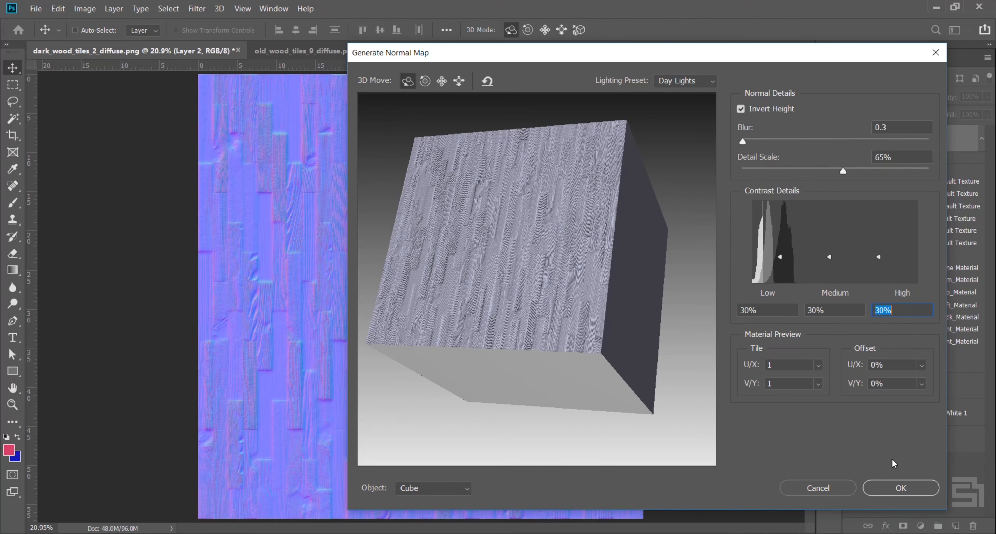
pyautogui.click(907, 489)
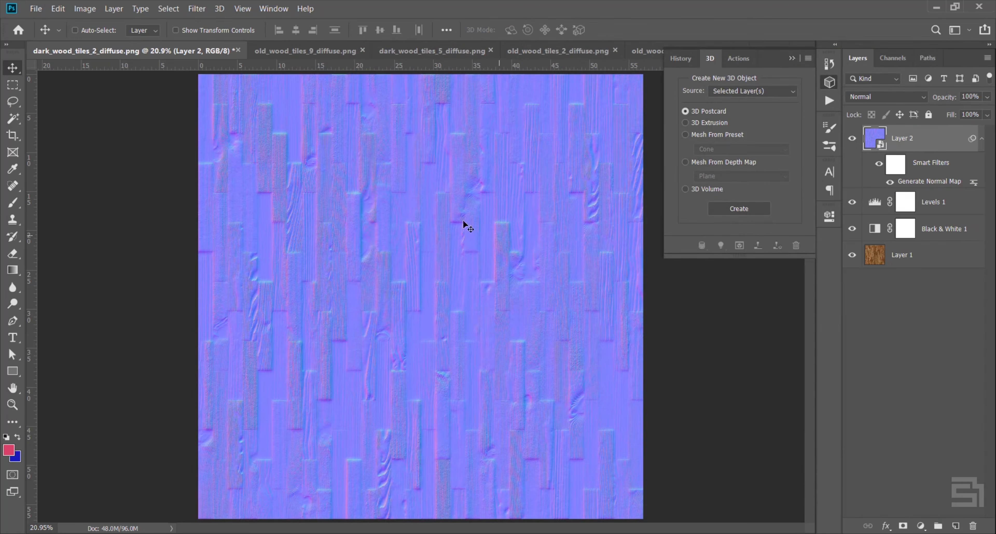
# Examine the wood grain and plank edges of the generated normal map at 100% zoom
pyautogui.click(12, 405)
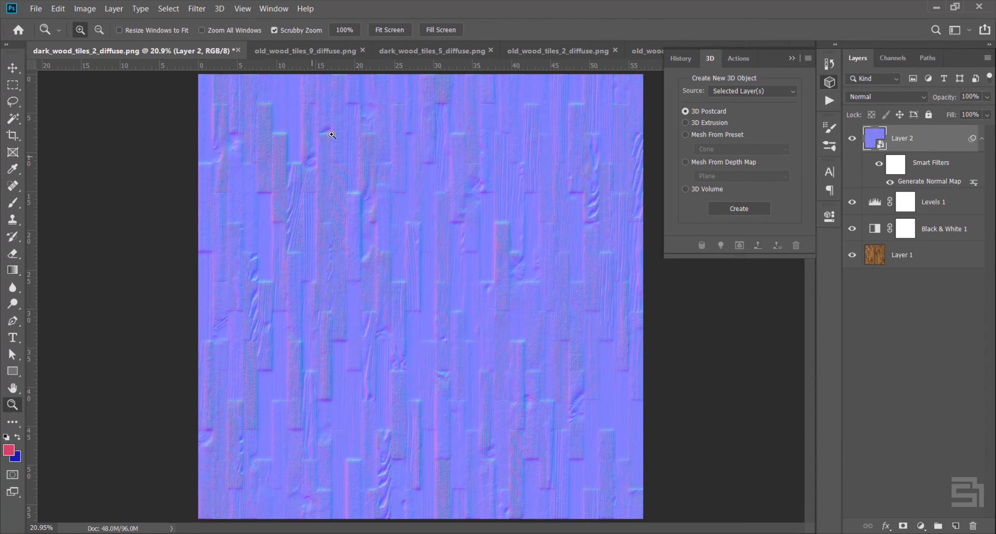
pyautogui.click(344, 30)
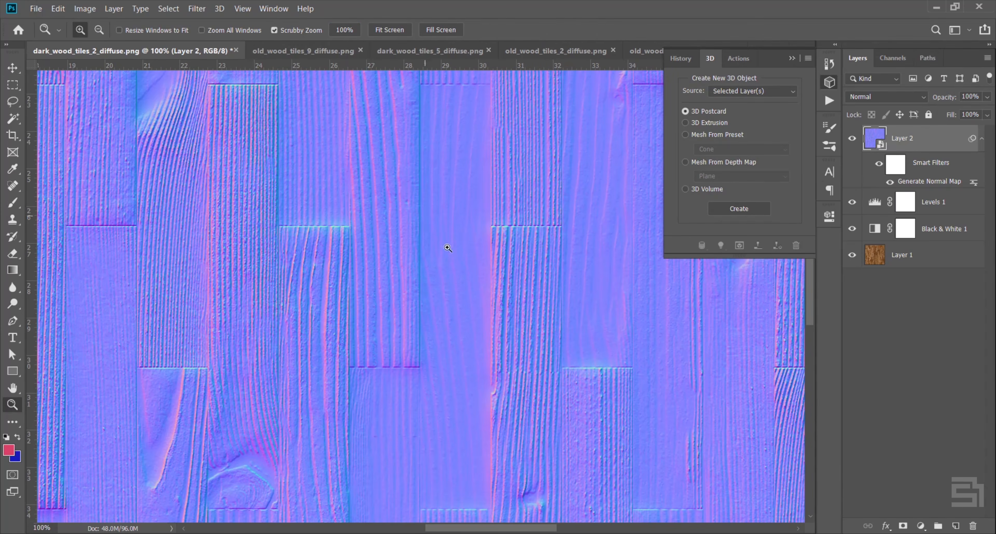
pyautogui.moveTo(584, 330); pyautogui.dragTo(110, 389)
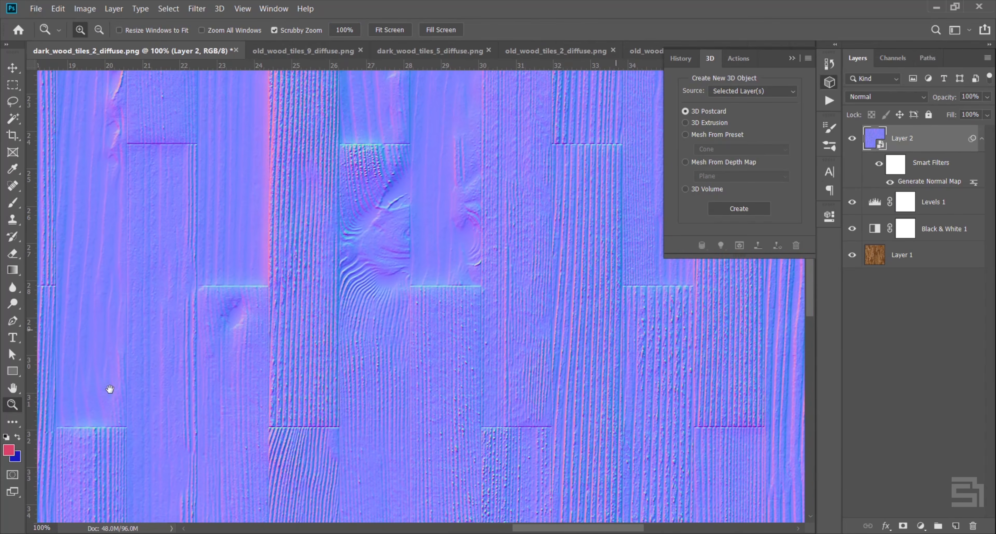
# Examine further plank areas of the normal map toward the texture's edge and in full view
pyautogui.moveTo(554, 318); pyautogui.dragTo(318, 395)
pyautogui.moveTo(267, 409); pyautogui.dragTo(438, 387)
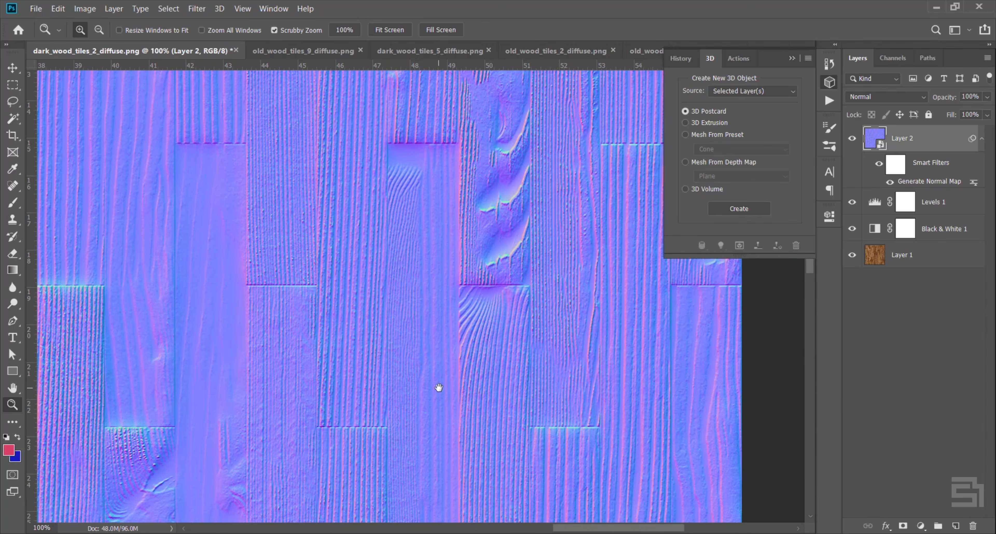
pyautogui.click(397, 33)
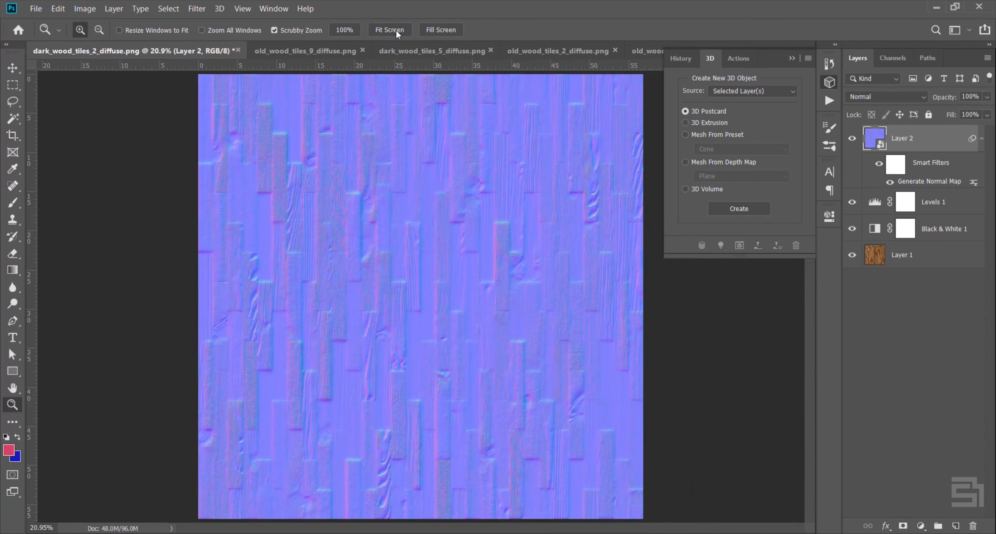
pyautogui.click(789, 58)
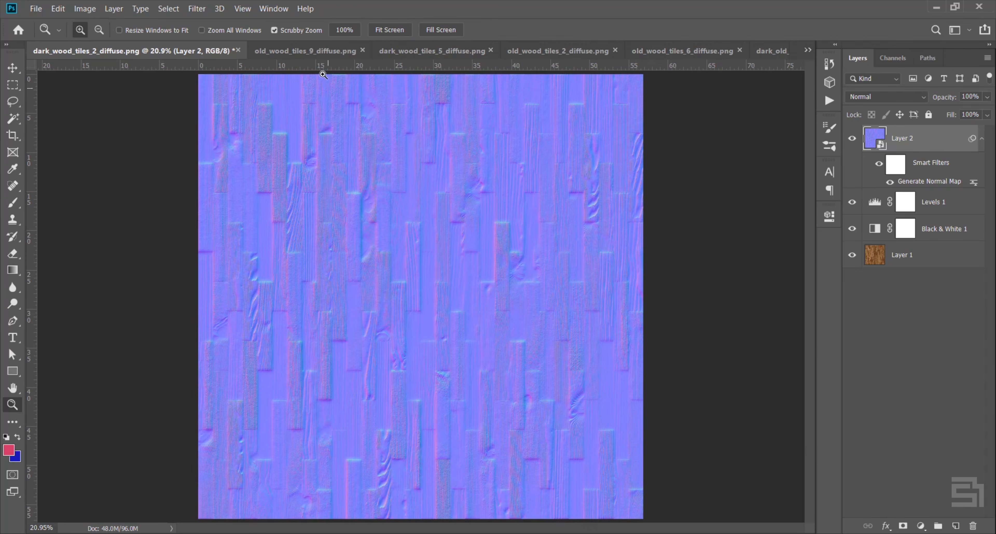
# In old_wood_tiles_9_diffuse.png, start recording a new action named "Normal Map" in the Tutorial set
pyautogui.press('v')
pyautogui.click(316, 50)
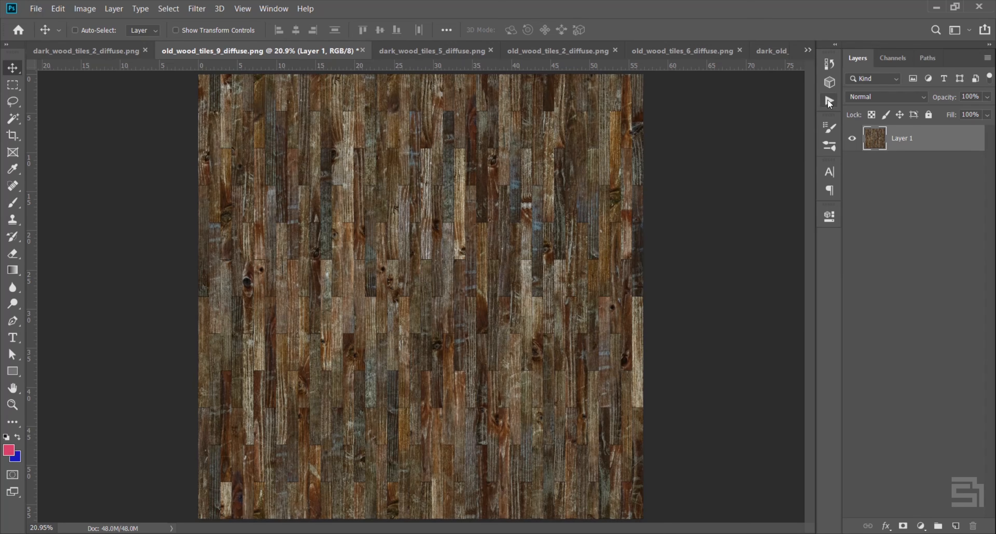
pyautogui.click(828, 102)
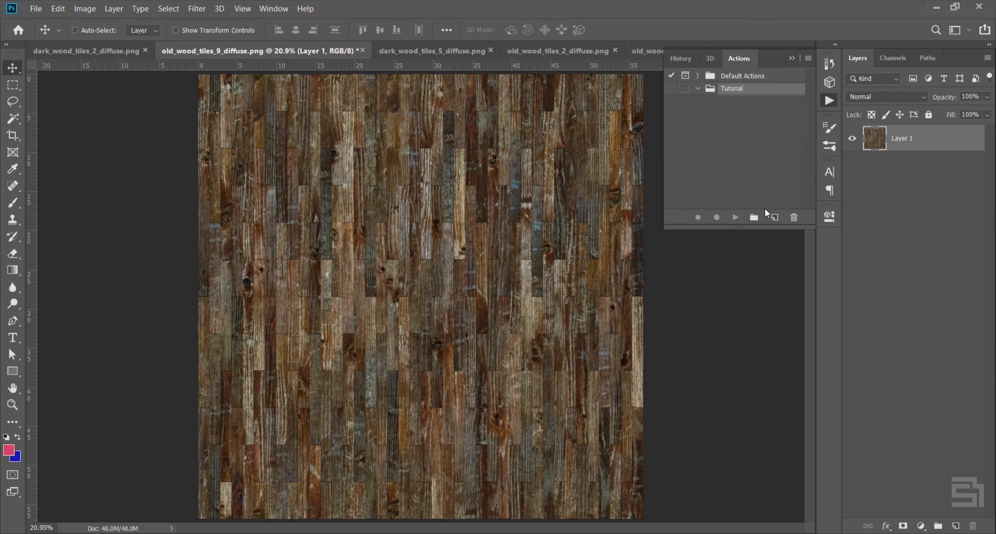
pyautogui.click(774, 217)
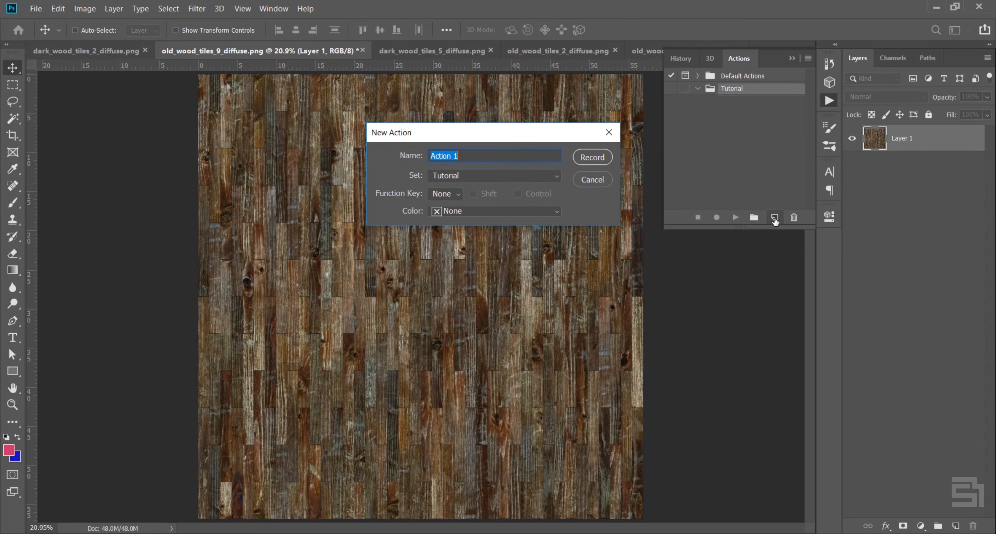
pyautogui.write('Normal Map')
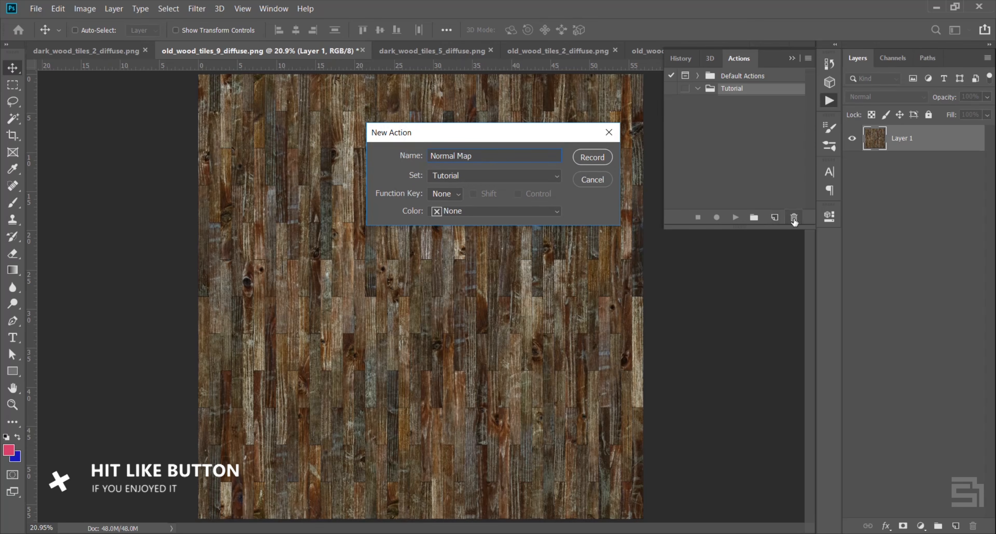
pyautogui.click(591, 157)
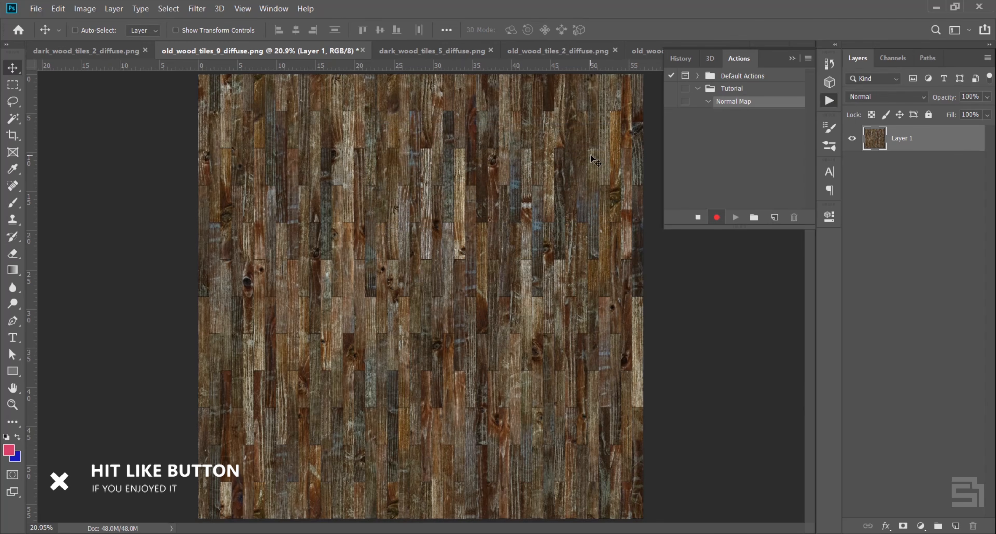
# Add a Black & White adjustment layer above the wood texture with Yellows at 250 and Reds raised to brighten the planks
pyautogui.click(920, 527)
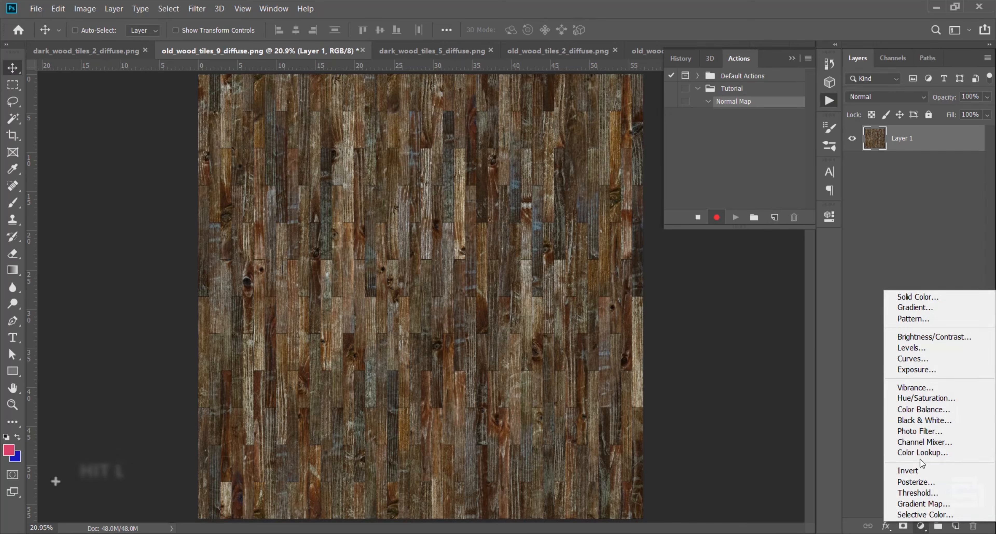
pyautogui.click(931, 420)
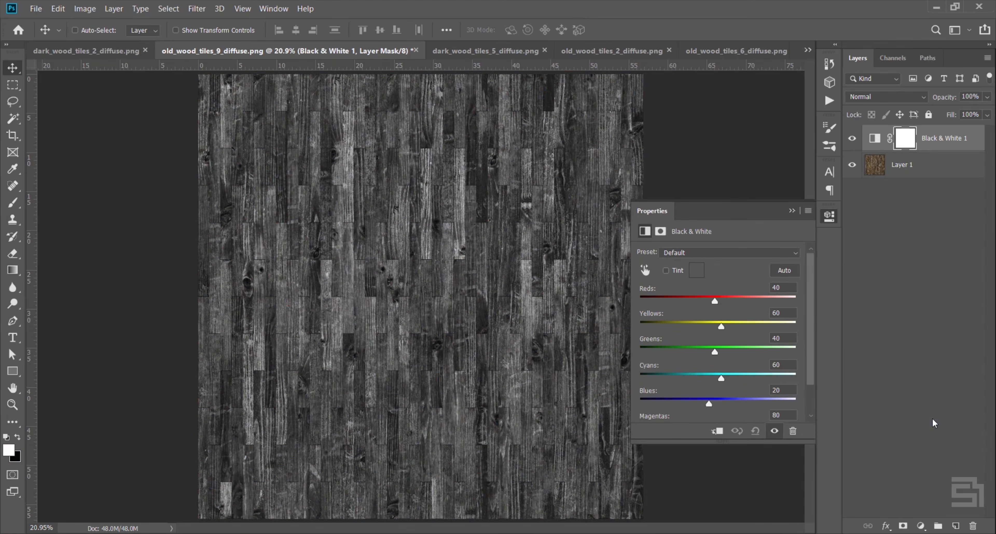
pyautogui.moveTo(730, 328); pyautogui.dragTo(781, 329)
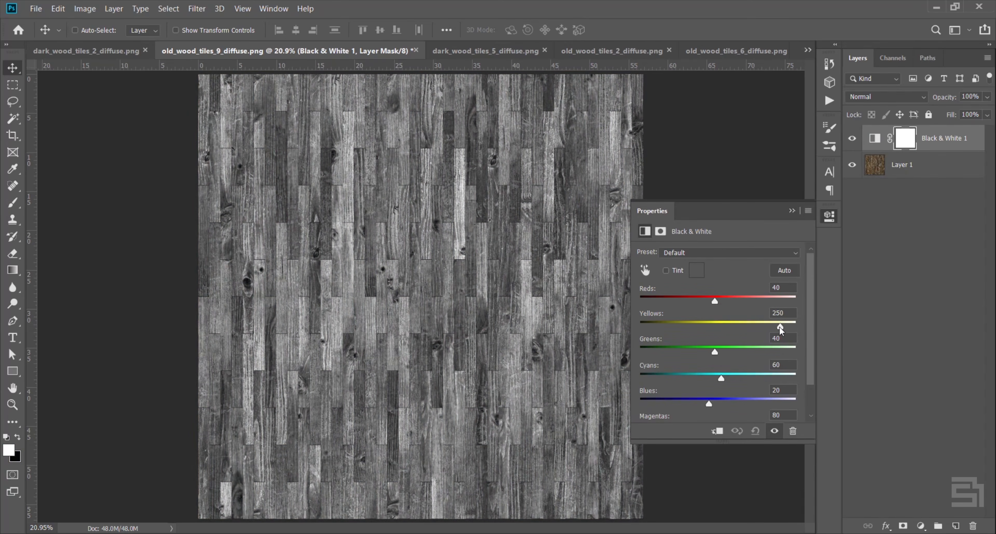
pyautogui.moveTo(715, 305); pyautogui.dragTo(770, 297)
pyautogui.click(791, 210)
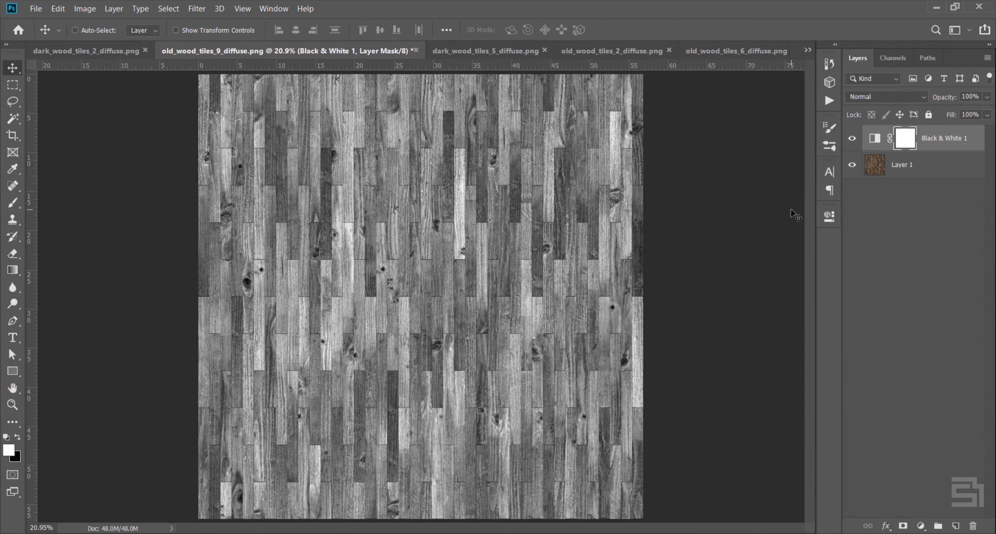
# Add a Levels adjustment layer with the input black point at 27 and the white point at 221
pyautogui.click(921, 526)
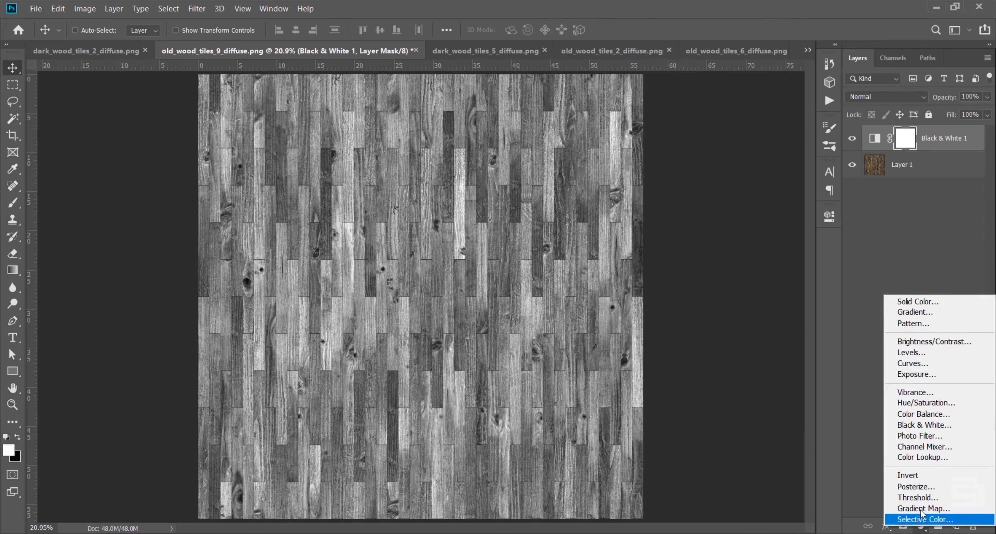
pyautogui.click(904, 353)
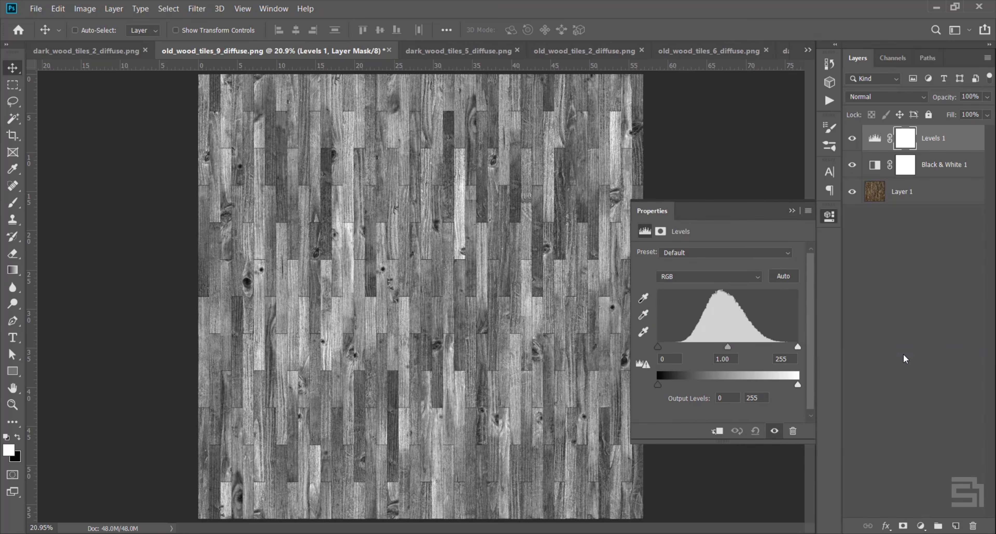
pyautogui.moveTo(657, 346); pyautogui.dragTo(673, 346)
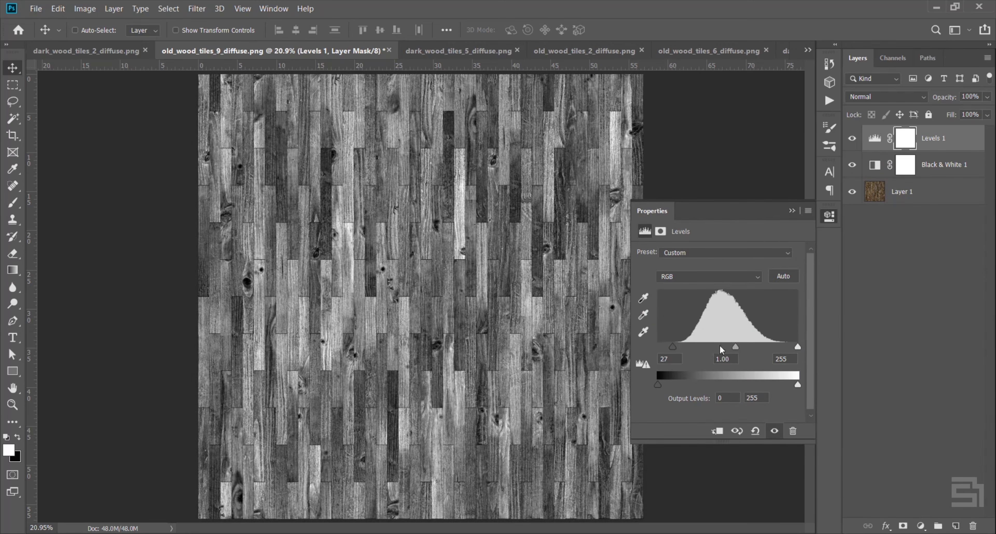
pyautogui.moveTo(796, 347); pyautogui.dragTo(778, 347)
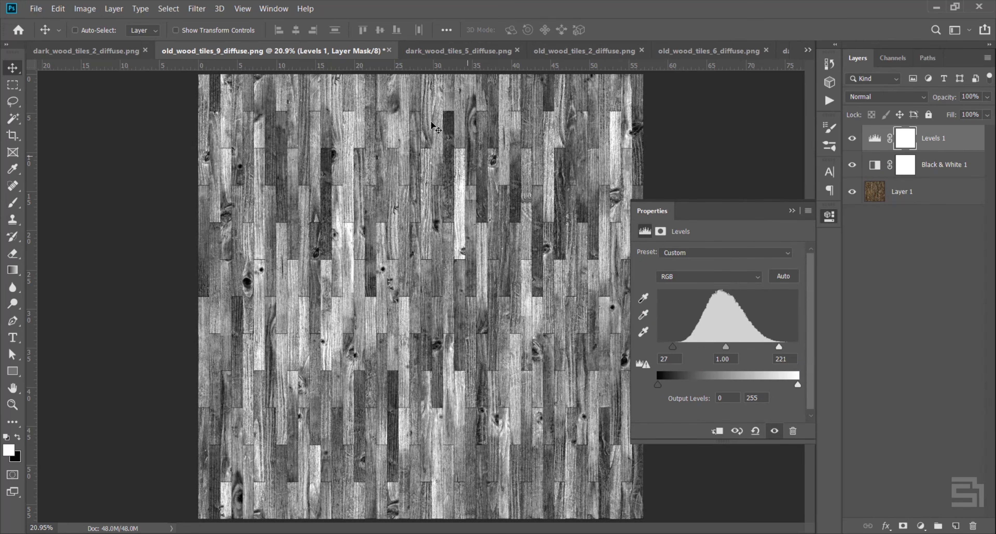
# Check the grayscale wood grain at 100% zoom and set the Levels input white point to 237
pyautogui.press('z')
pyautogui.click(348, 32)
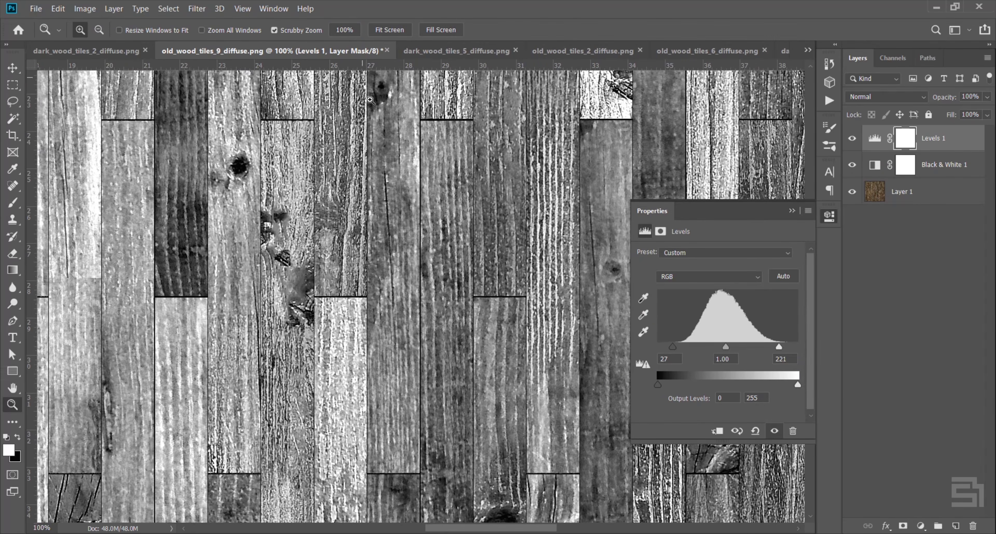
pyautogui.moveTo(520, 246); pyautogui.dragTo(369, 429)
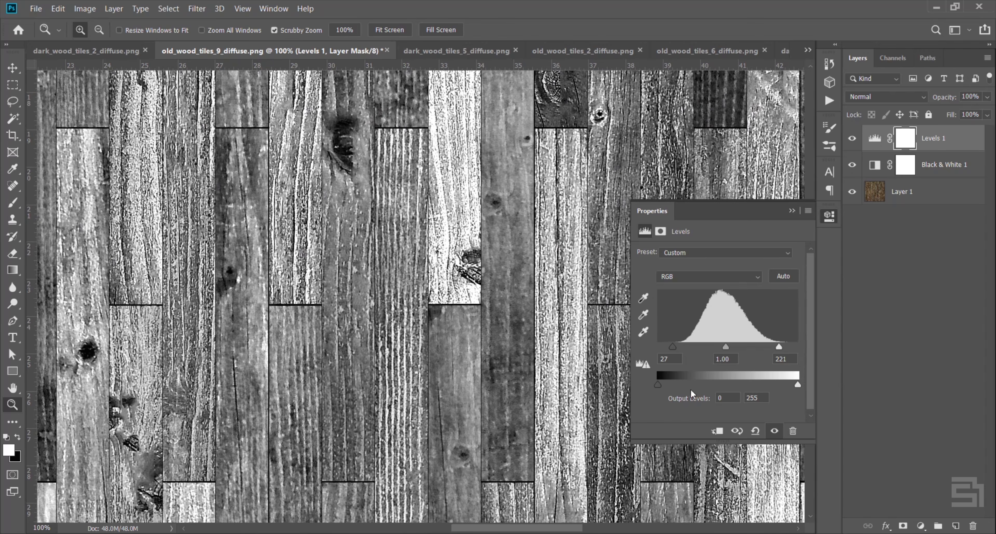
pyautogui.moveTo(779, 346); pyautogui.dragTo(791, 348)
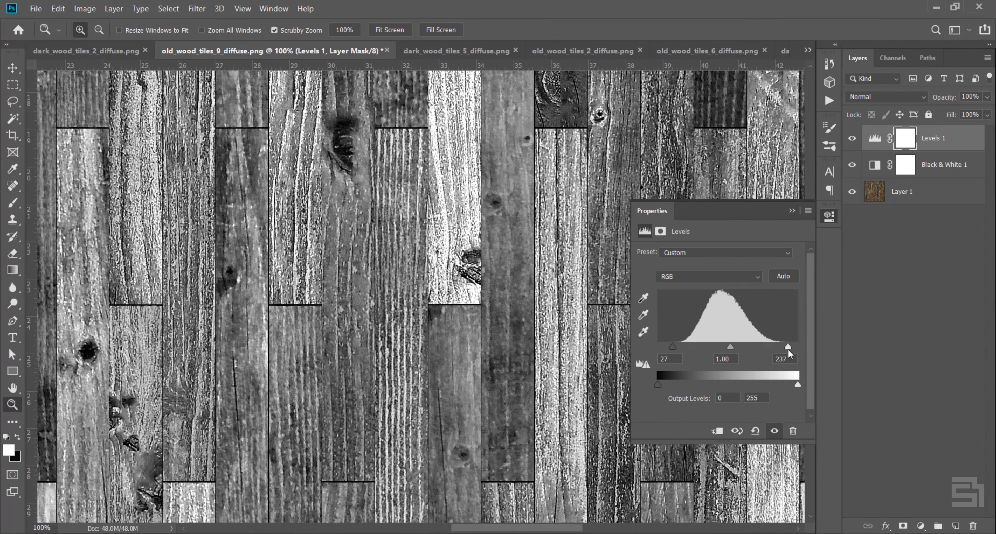
pyautogui.click(792, 210)
pyautogui.moveTo(659, 235); pyautogui.dragTo(575, 252)
pyautogui.click(394, 318)
pyautogui.click(394, 318)
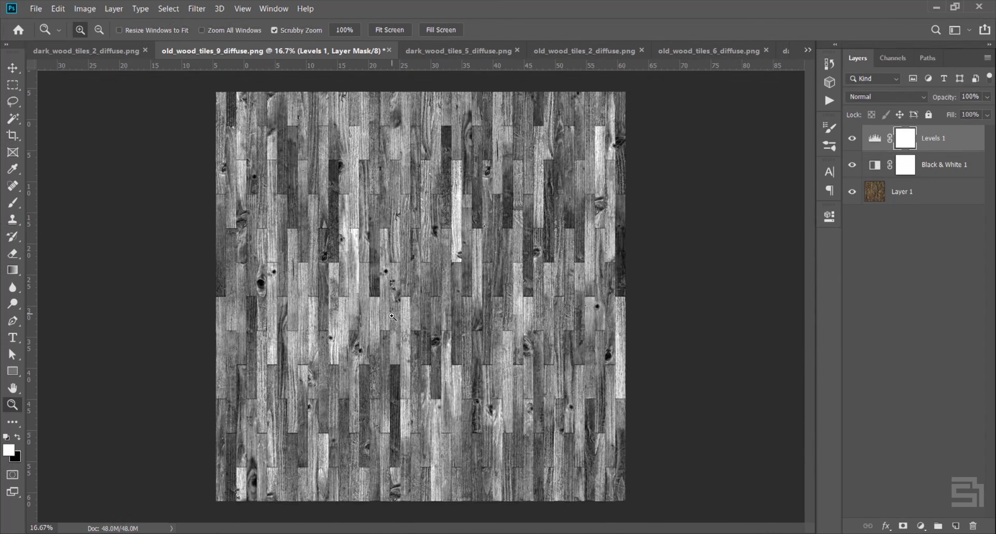
pyautogui.click(396, 32)
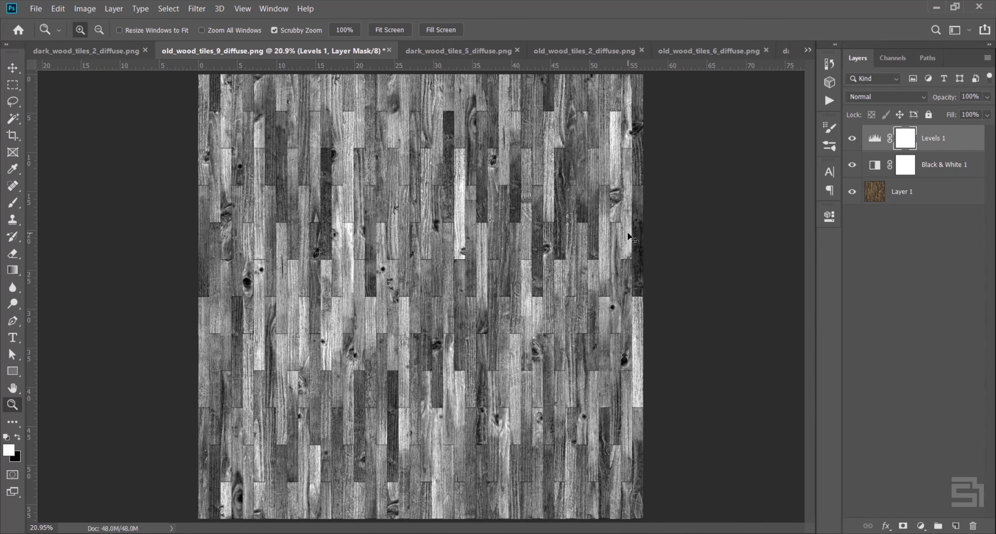
# Stamp the visible layers of the old wood texture into a new layer and convert it to a smart object
pyautogui.hotkey('ctrl', 'shift', 'alt', 'e')
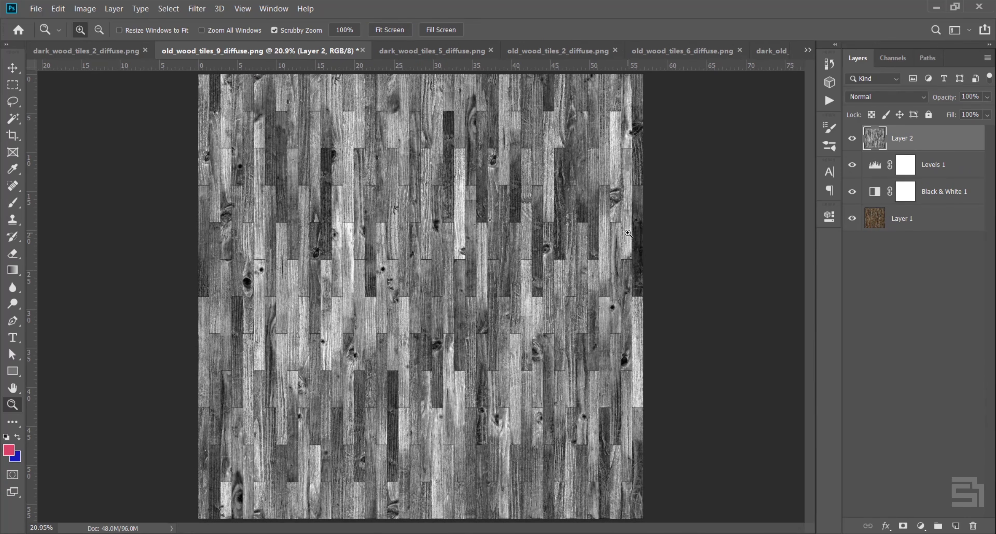
pyautogui.rightClick(926, 145)
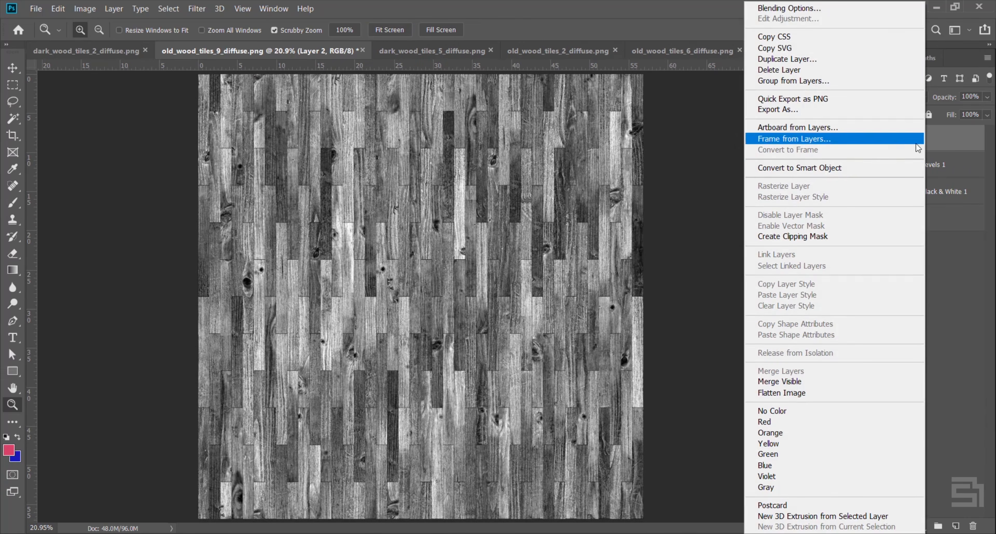
pyautogui.click(838, 170)
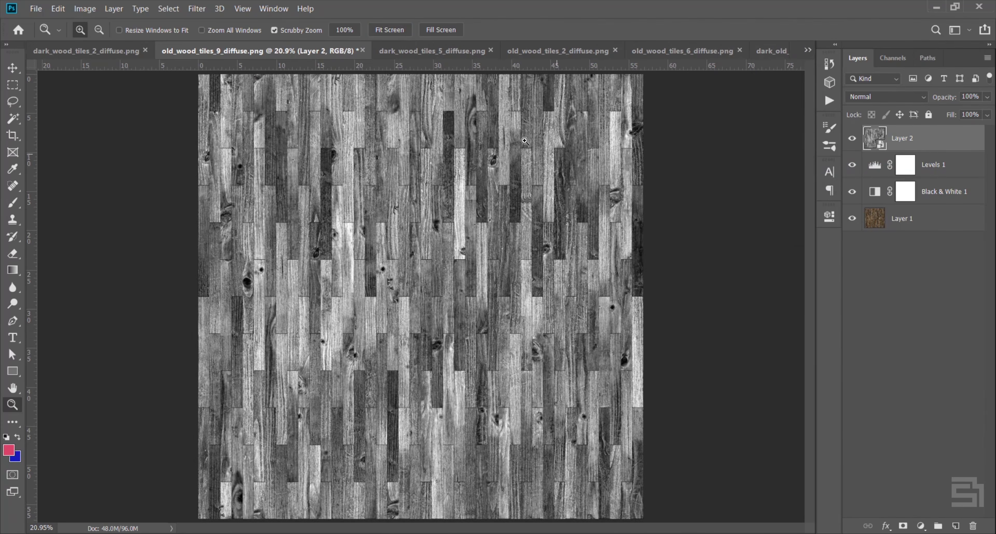
# Apply the Generate Normal Map filter with Invert Height and a 65% detail scale, previewing the relief on a sphere and a cube
pyautogui.click(196, 9)
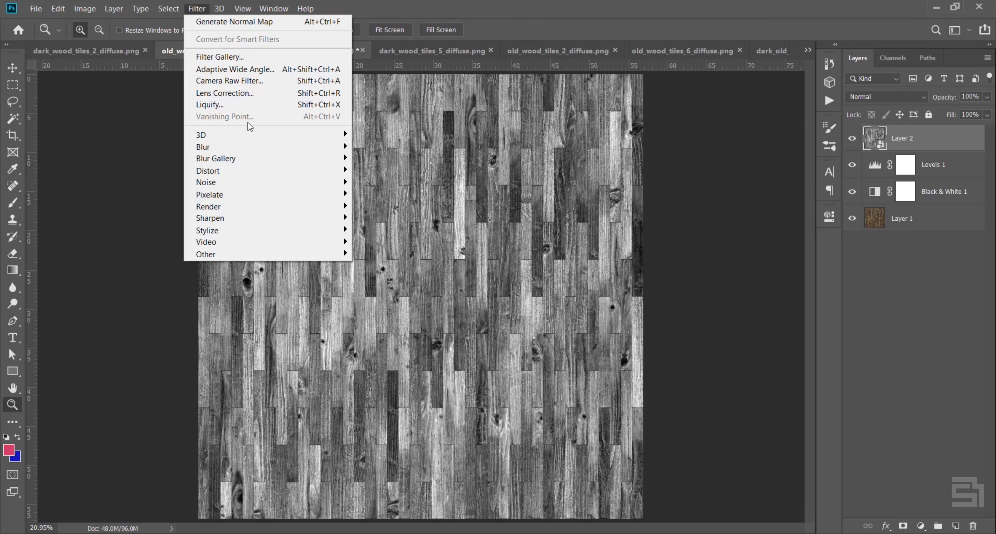
pyautogui.moveTo(260, 138)
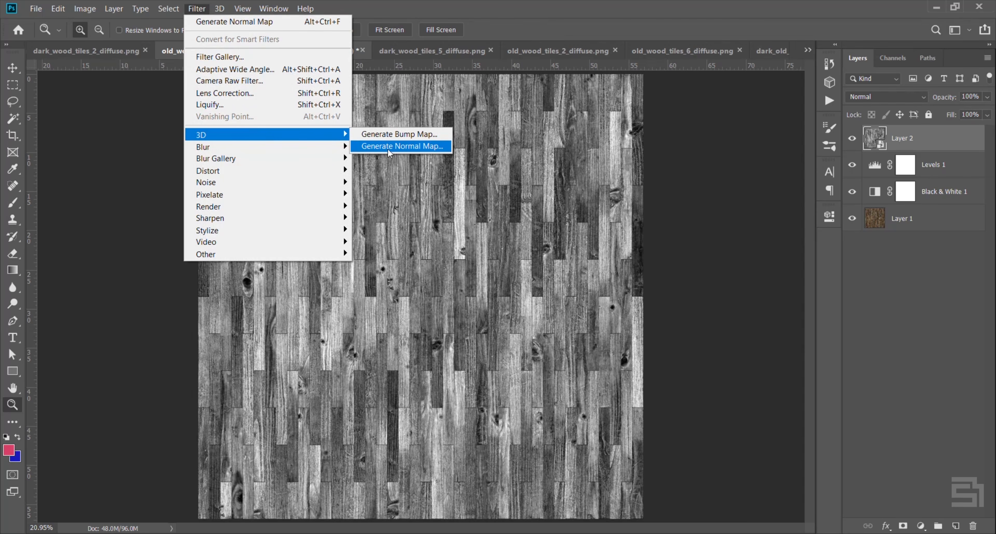
pyautogui.click(383, 149)
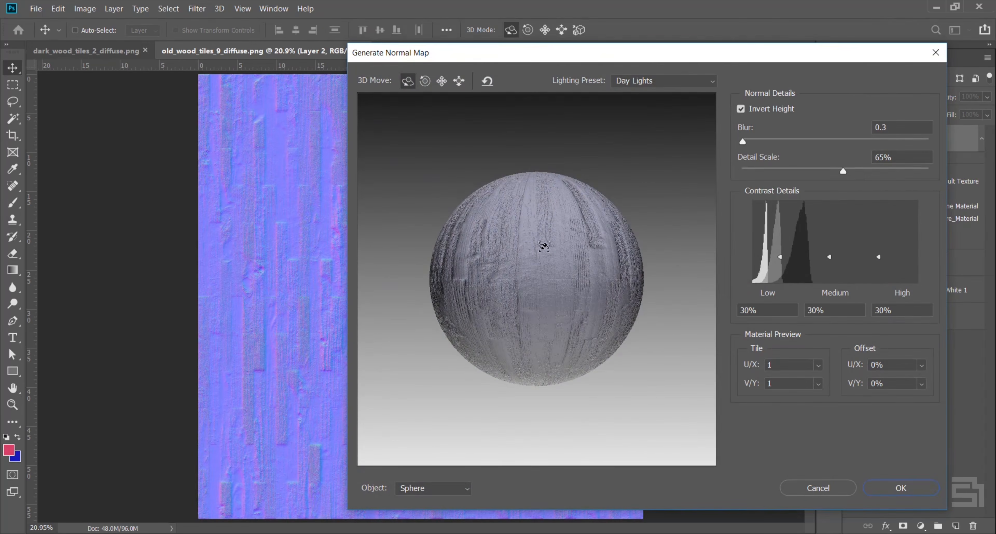
pyautogui.moveTo(539, 244); pyautogui.dragTo(525, 280)
pyautogui.click(444, 488)
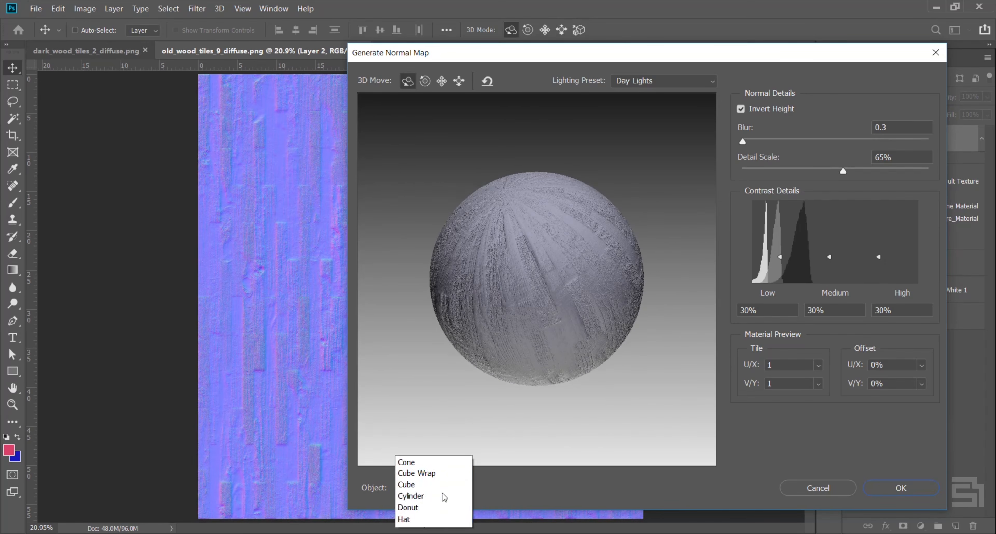
pyautogui.click(444, 406)
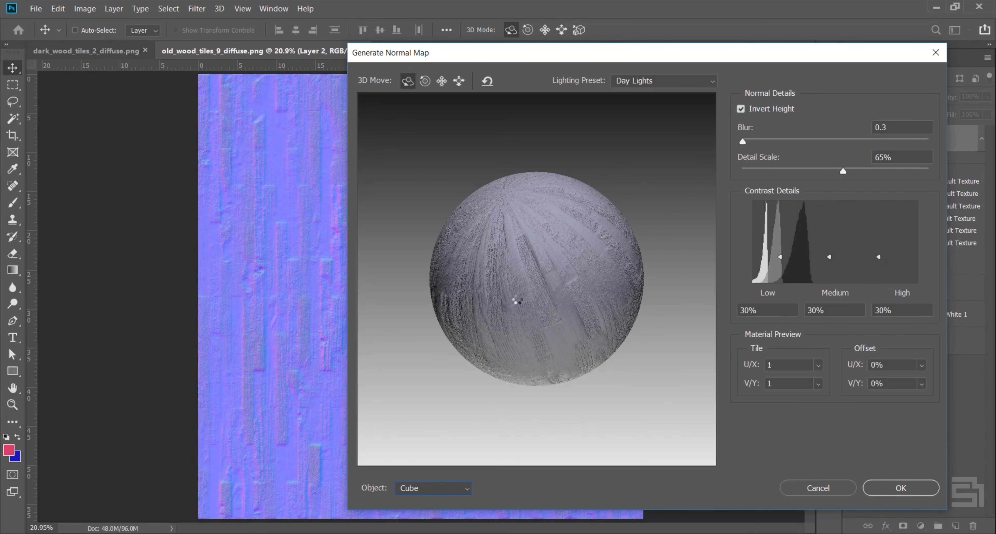
pyautogui.moveTo(517, 298)
pyautogui.mouseDown()
pyautogui.moveTo(507, 283)
pyautogui.moveTo(509, 292)
pyautogui.mouseUp()
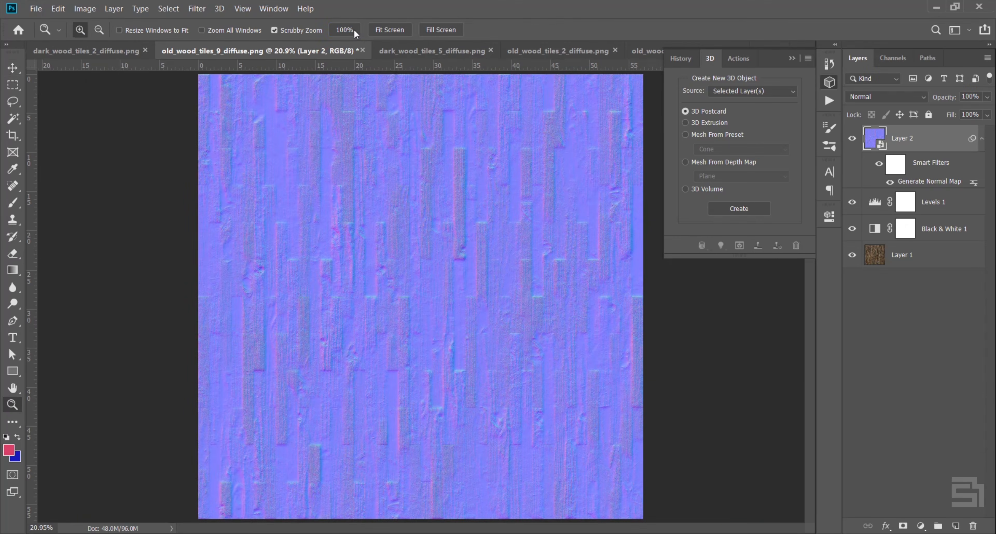
# Inspect the normal map at 100% zoom and reduce the Generate Normal Map smart filter's detail scale to 30%
pyautogui.click(344, 30)
pyautogui.moveTo(497, 215); pyautogui.dragTo(422, 459)
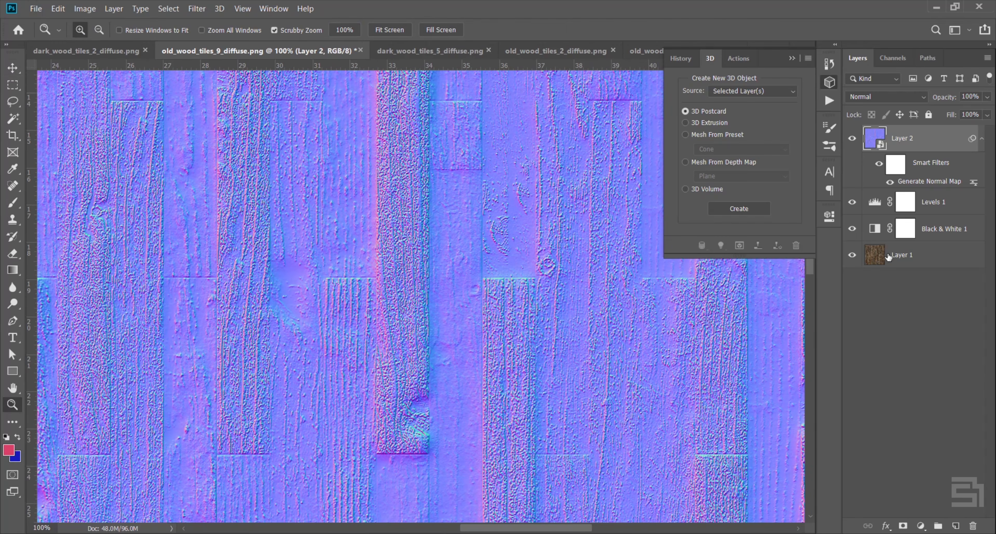
pyautogui.doubleClick(937, 184)
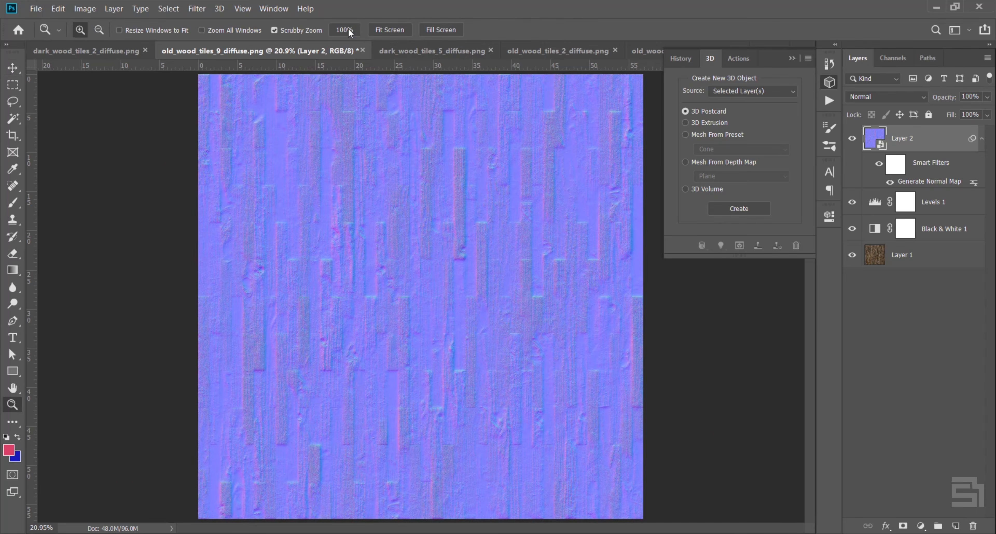
pyautogui.click(349, 31)
pyautogui.moveTo(534, 217); pyautogui.dragTo(310, 380)
pyautogui.moveTo(402, 288); pyautogui.dragTo(422, 459)
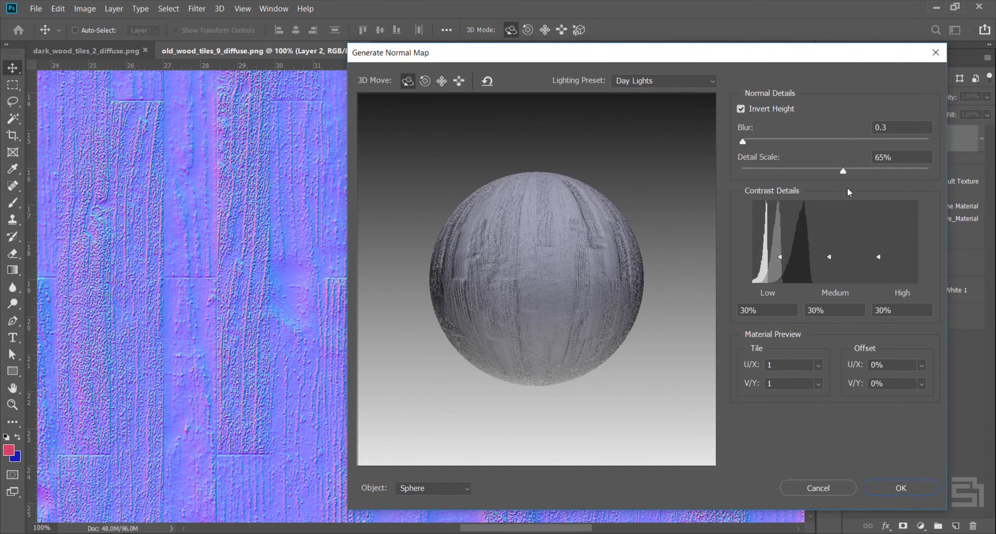
pyautogui.moveTo(841, 170); pyautogui.dragTo(789, 170)
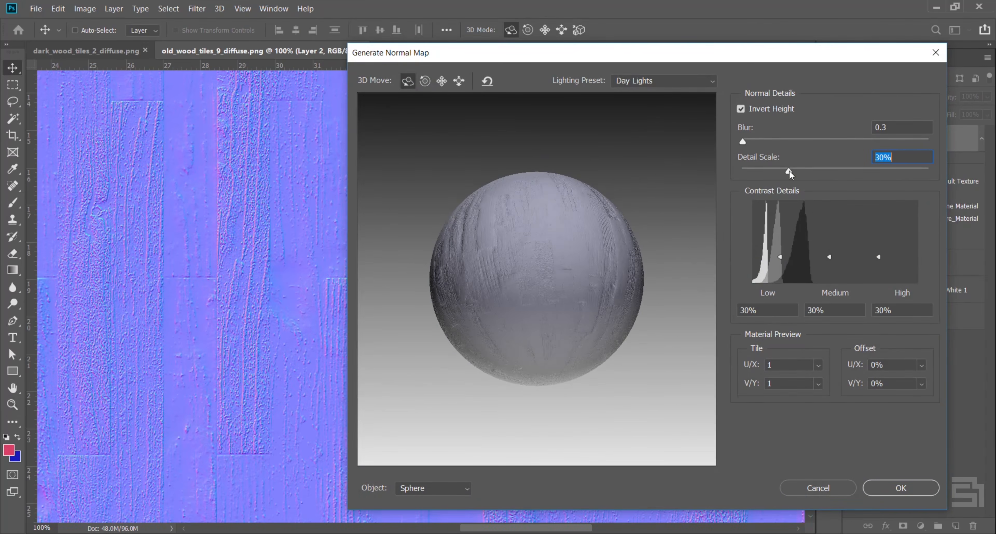
pyautogui.click(914, 485)
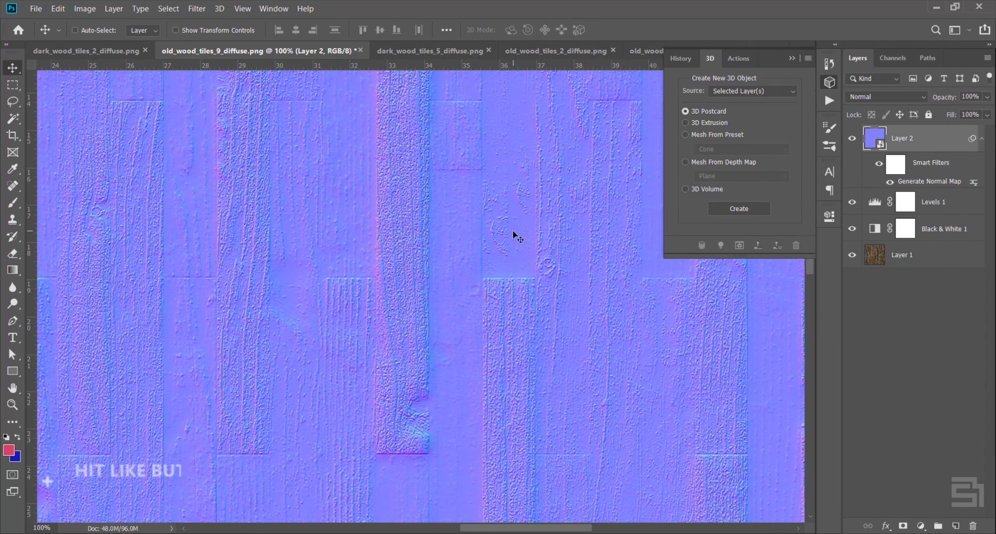
# Fit the old_wood_tiles_9 normal map to the screen and stop recording the Normal Map action
pyautogui.press('z')
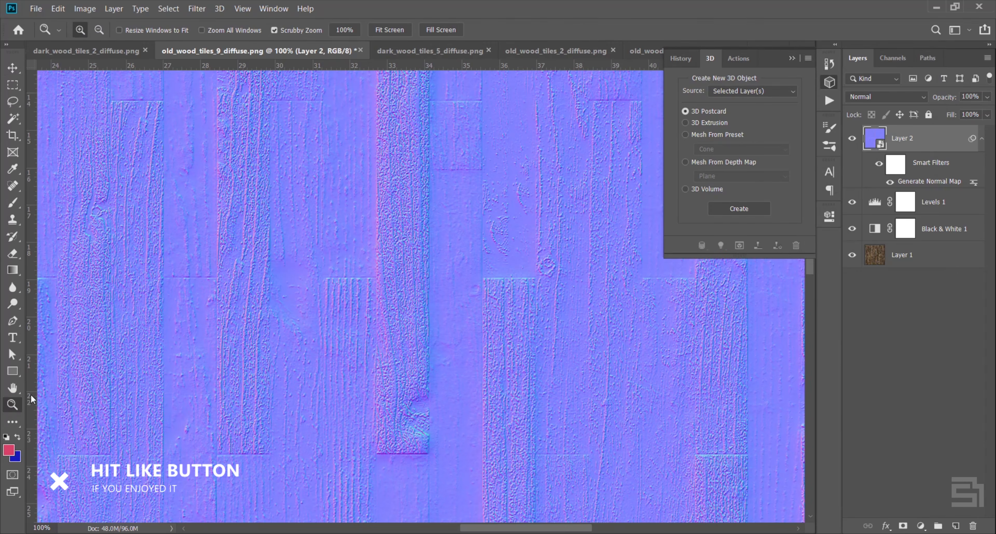
pyautogui.click(381, 31)
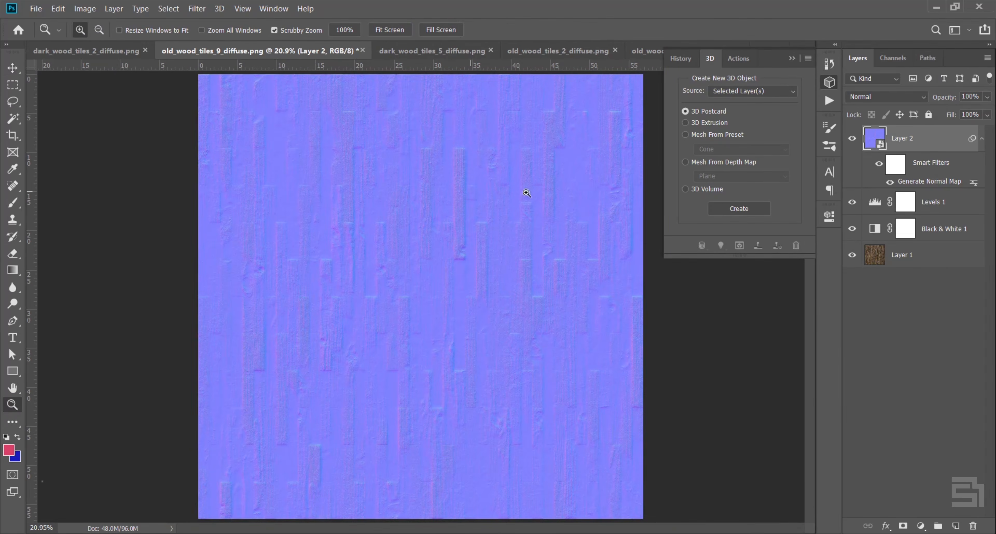
pyautogui.click(791, 59)
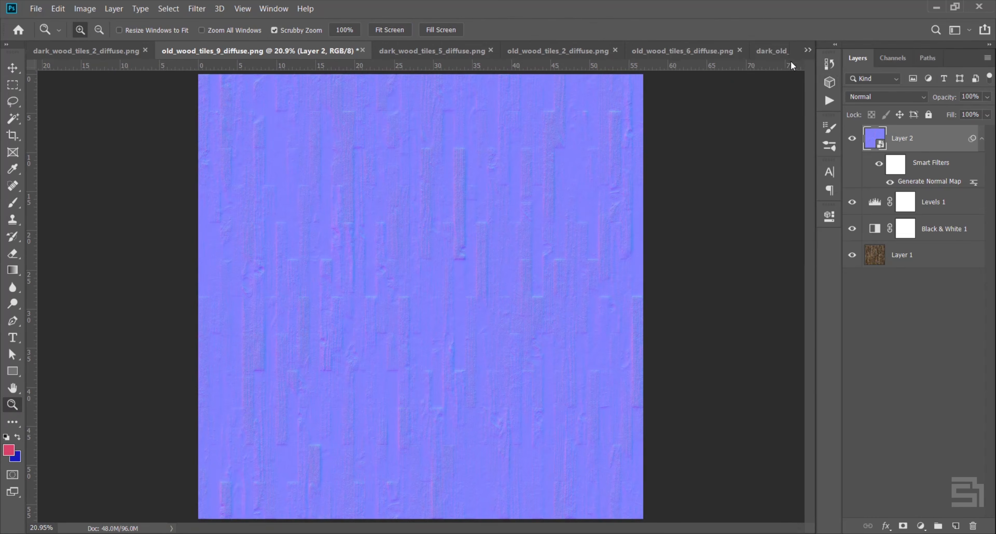
pyautogui.click(828, 101)
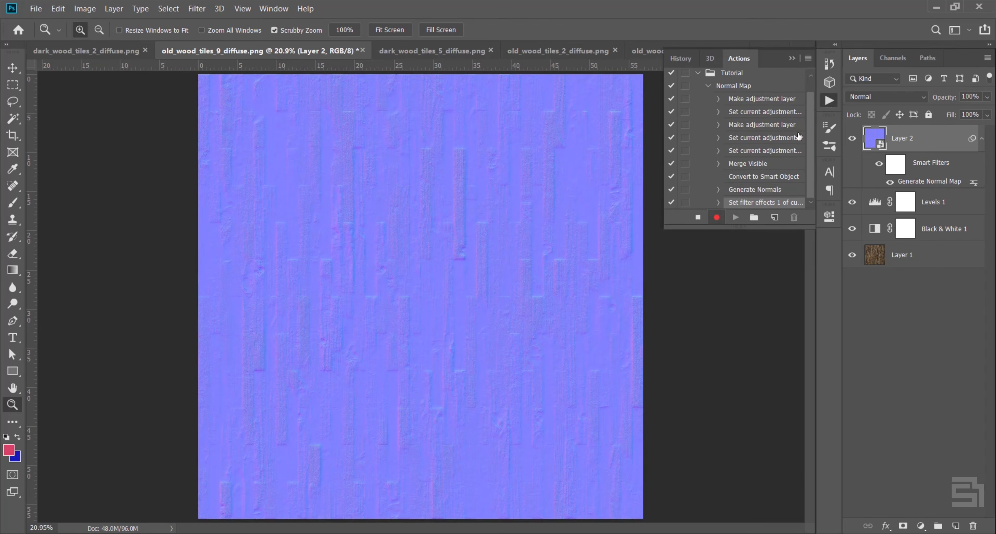
pyautogui.click(697, 220)
pyautogui.click(269, 9)
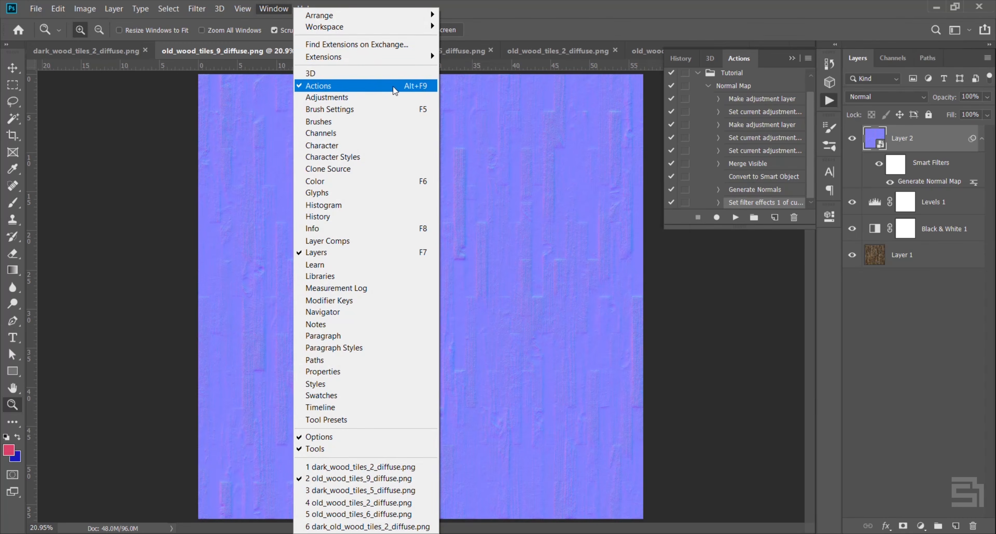
pyautogui.click(567, 18)
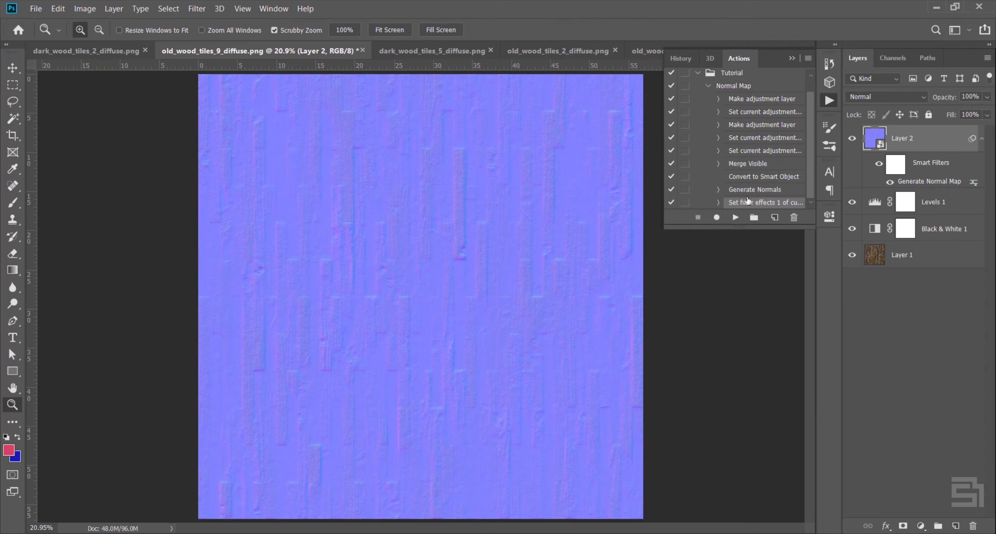
# Play the recorded Normal Map action on the dark_wood_tiles_5_diffuse.png texture
pyautogui.click(738, 88)
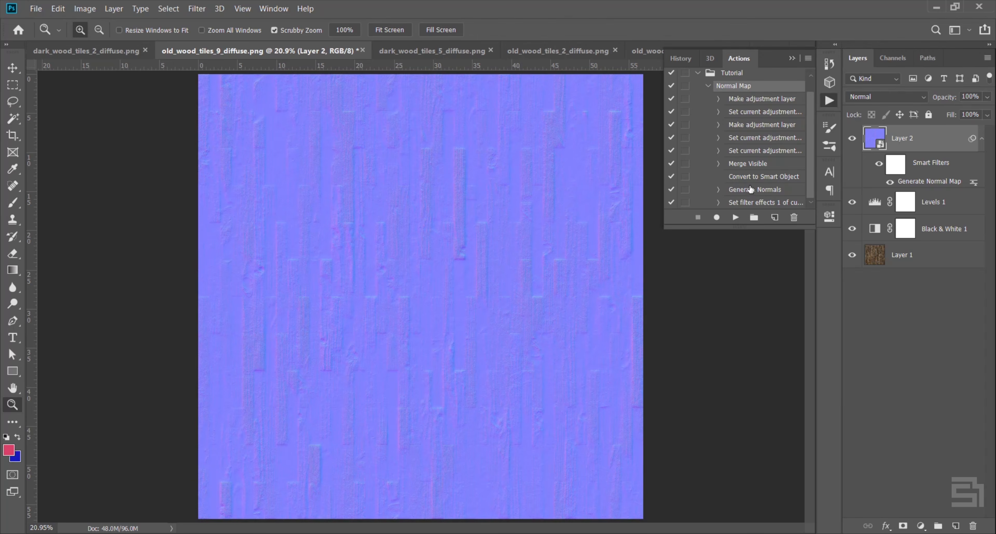
pyautogui.click(429, 51)
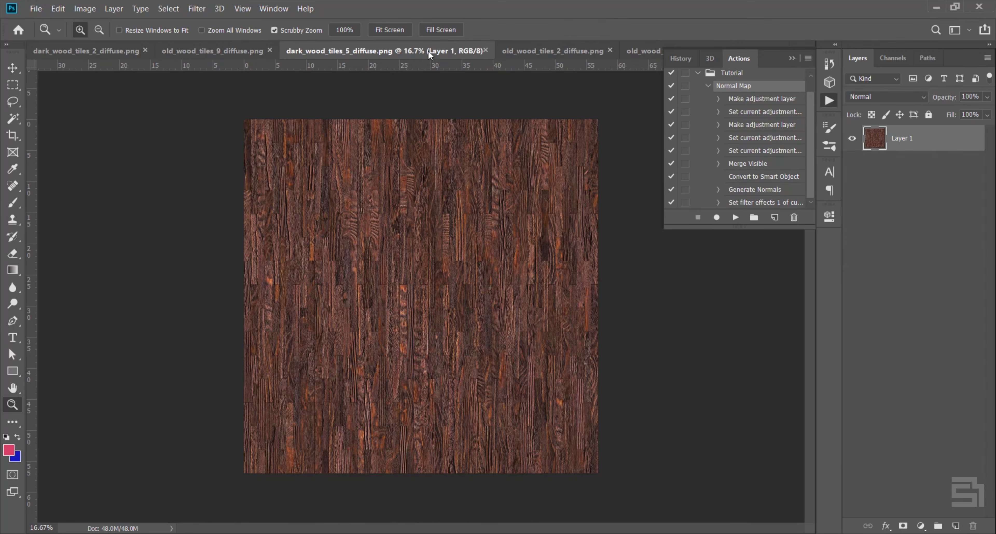
pyautogui.click(397, 30)
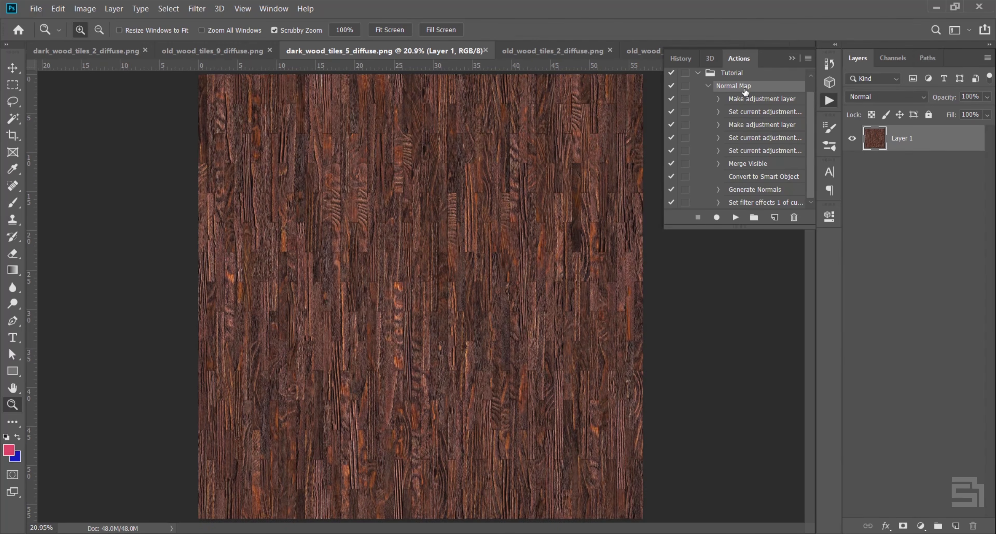
pyautogui.click(825, 101)
pyautogui.click(825, 101)
pyautogui.click(734, 219)
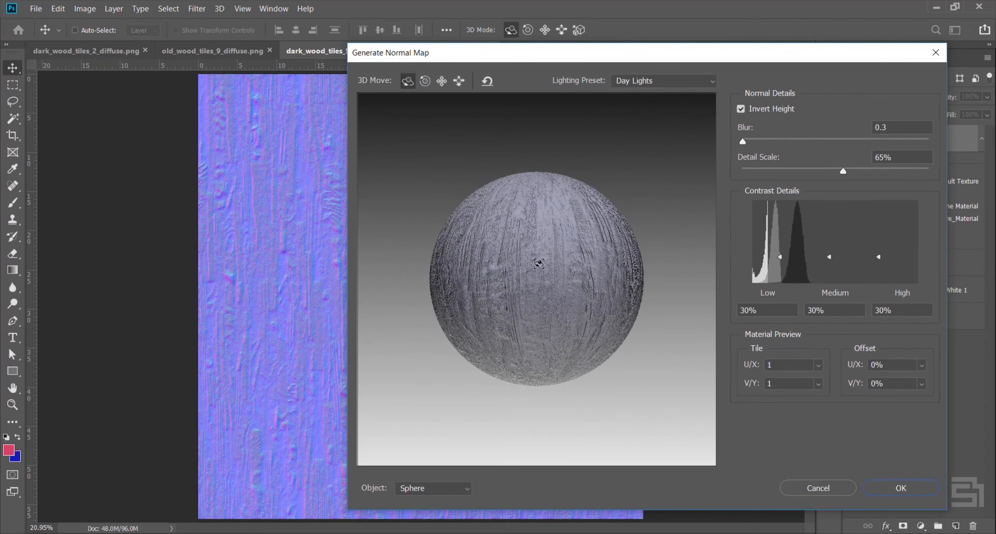
# Set the Generate Normal Map detail scale to 40% for the dark_wood_tiles_5 texture and apply the filter
pyautogui.moveTo(584, 57); pyautogui.dragTo(607, 58)
pyautogui.moveTo(869, 168); pyautogui.dragTo(860, 173)
pyautogui.moveTo(848, 170); pyautogui.dragTo(841, 172)
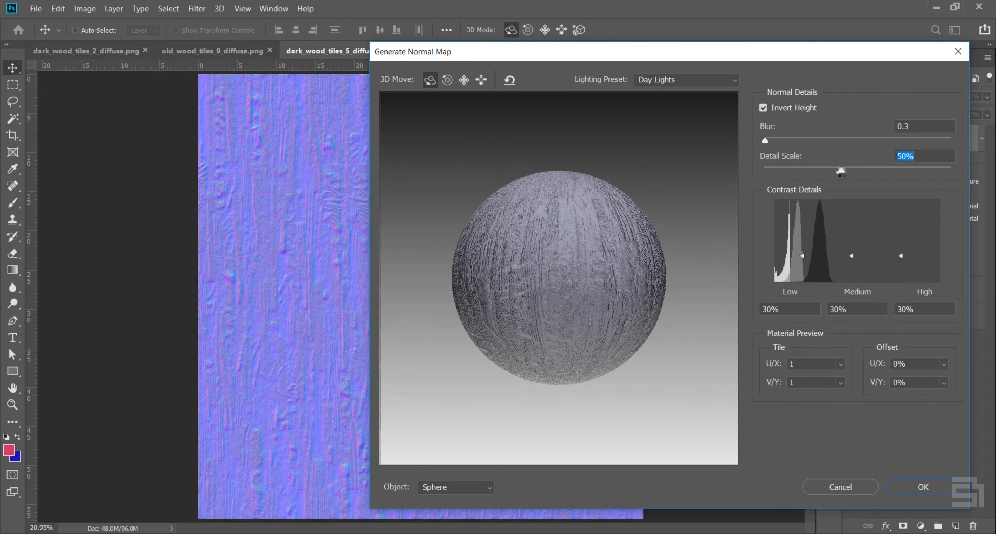
pyautogui.moveTo(841, 173); pyautogui.dragTo(827, 175)
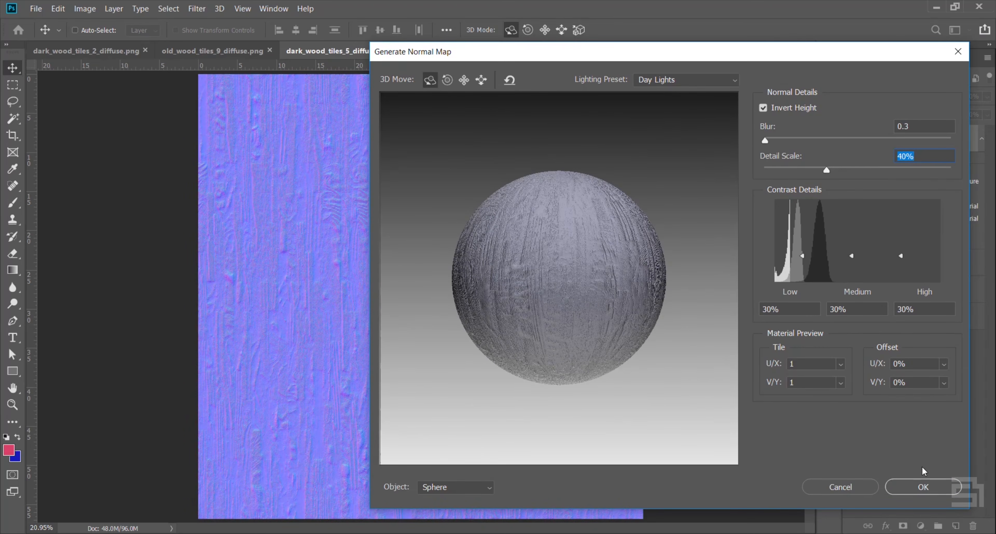
pyautogui.click(926, 488)
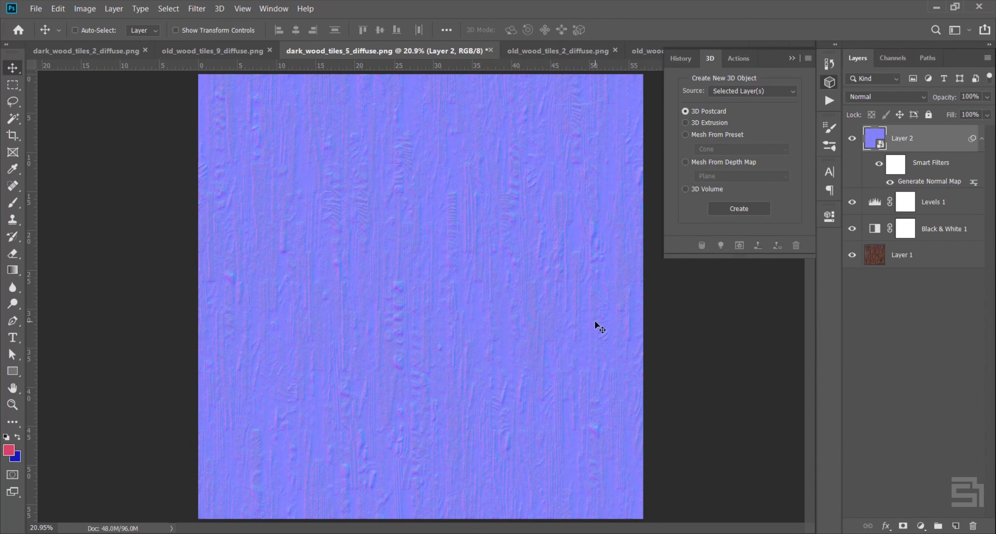
# Check the normal map at 100% zoom and quick-export Layer 2 as dark_wood_tiles_5_Normal.png in the Maps folder
pyautogui.click(12, 404)
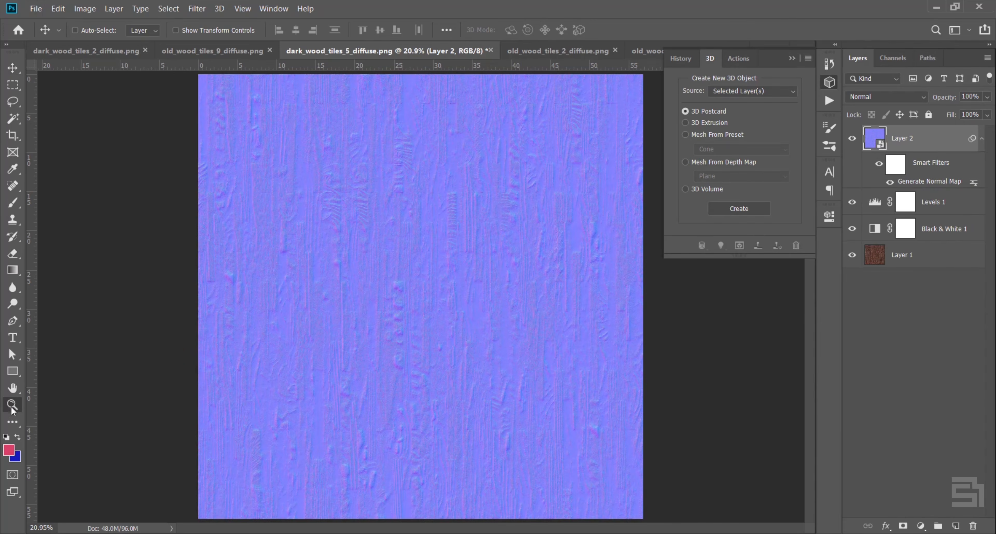
pyautogui.click(349, 31)
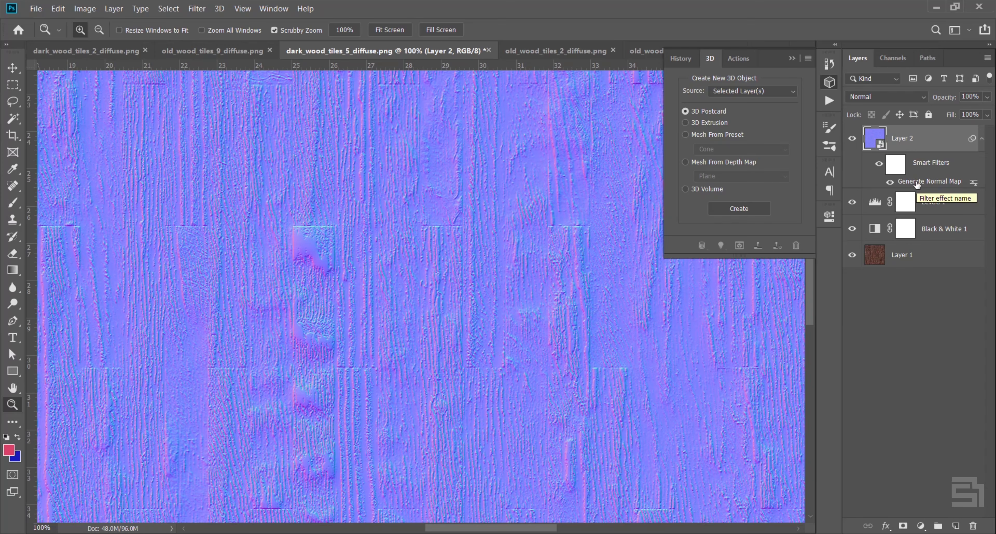
pyautogui.rightClick(919, 143)
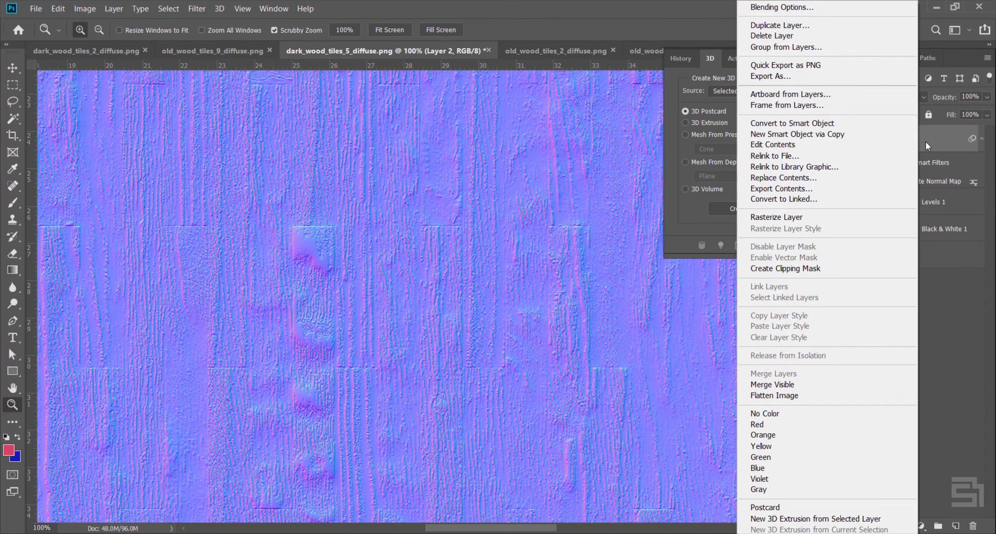
pyautogui.click(797, 65)
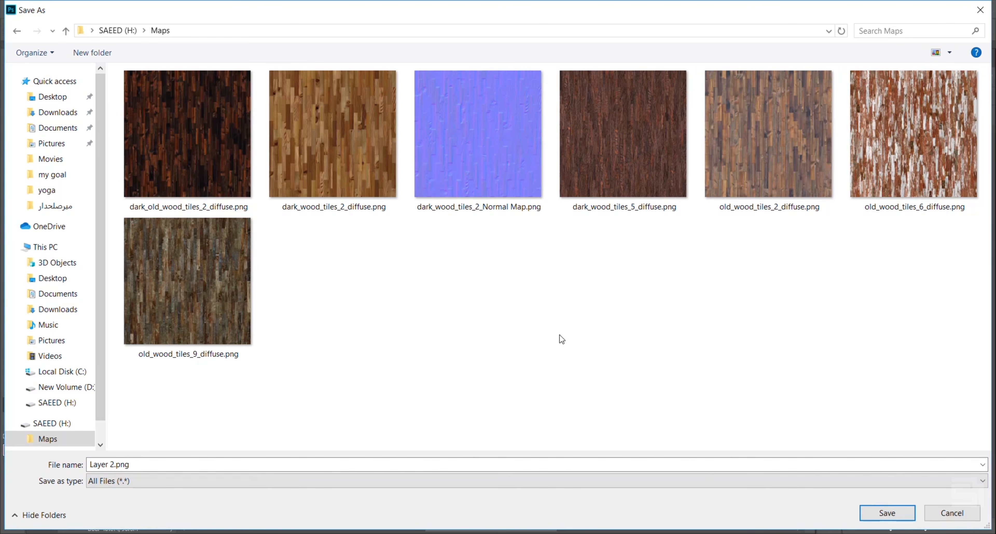
pyautogui.click(610, 175)
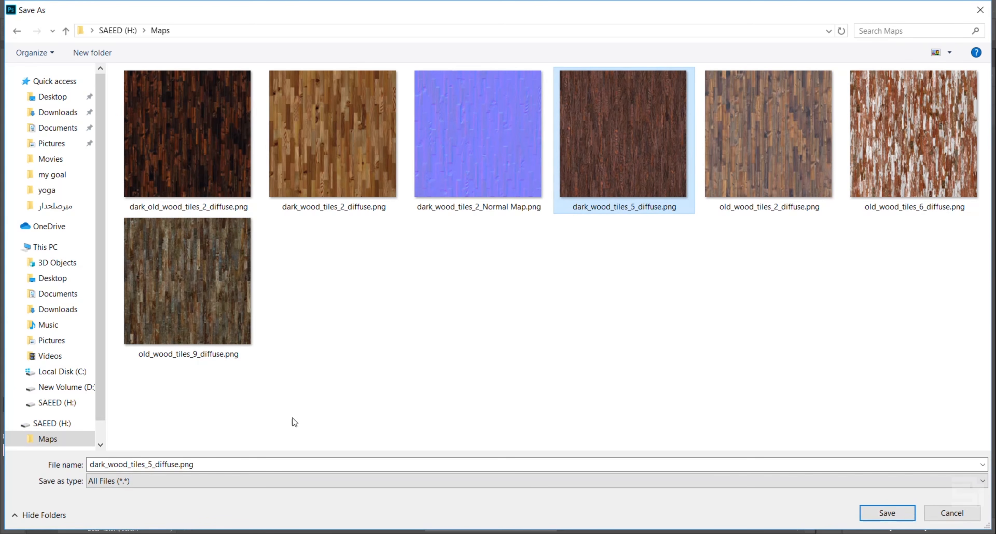
pyautogui.click(174, 464)
pyautogui.moveTo(155, 465); pyautogui.dragTo(178, 465)
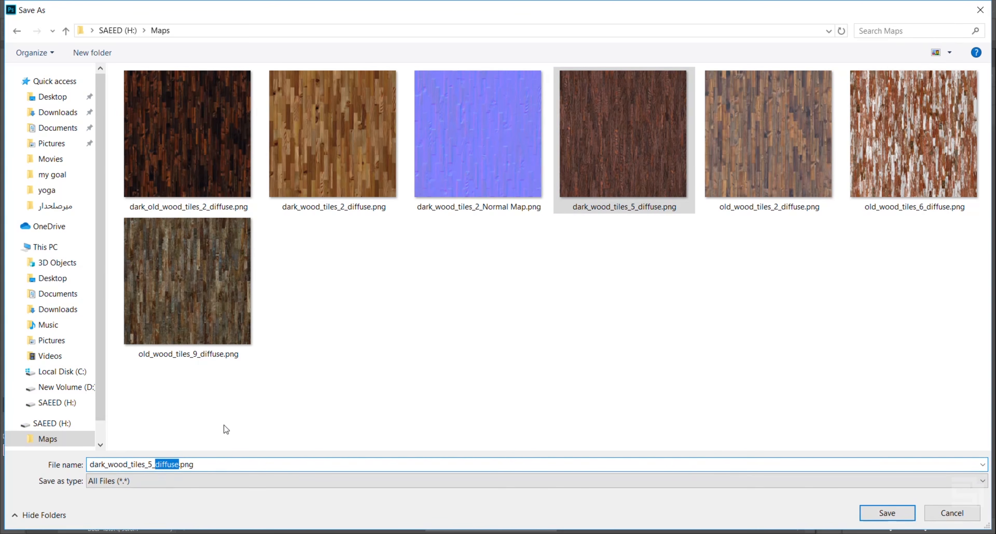
pyautogui.write('Normal')
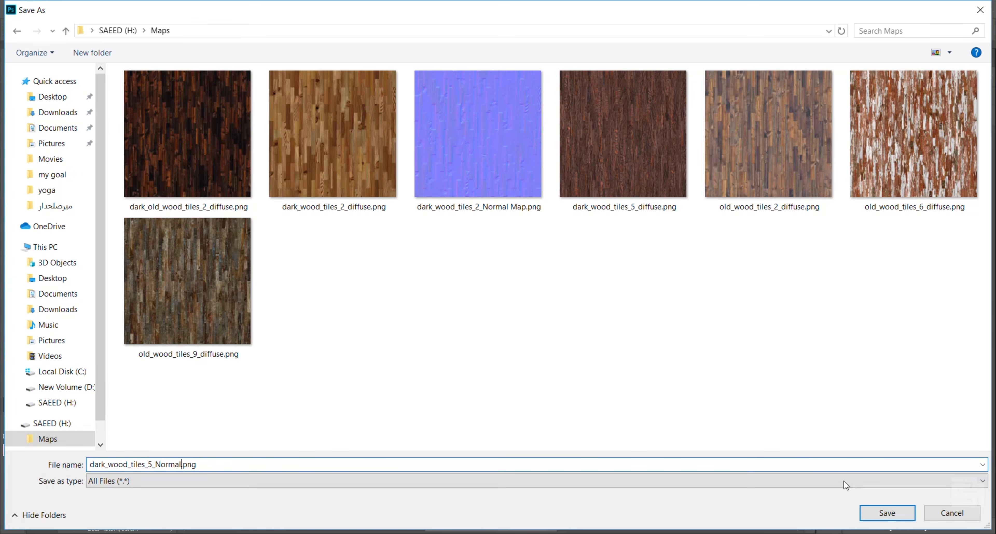
pyautogui.click(884, 509)
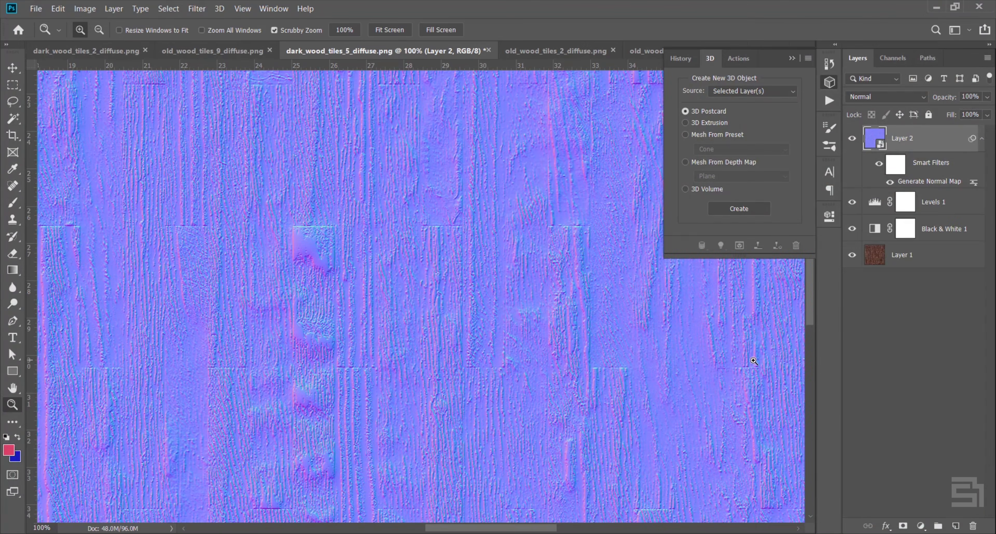
# Collapse the recorded commands of the Normal Map action in the Tutorial set
pyautogui.moveTo(525, 277); pyautogui.dragTo(453, 290)
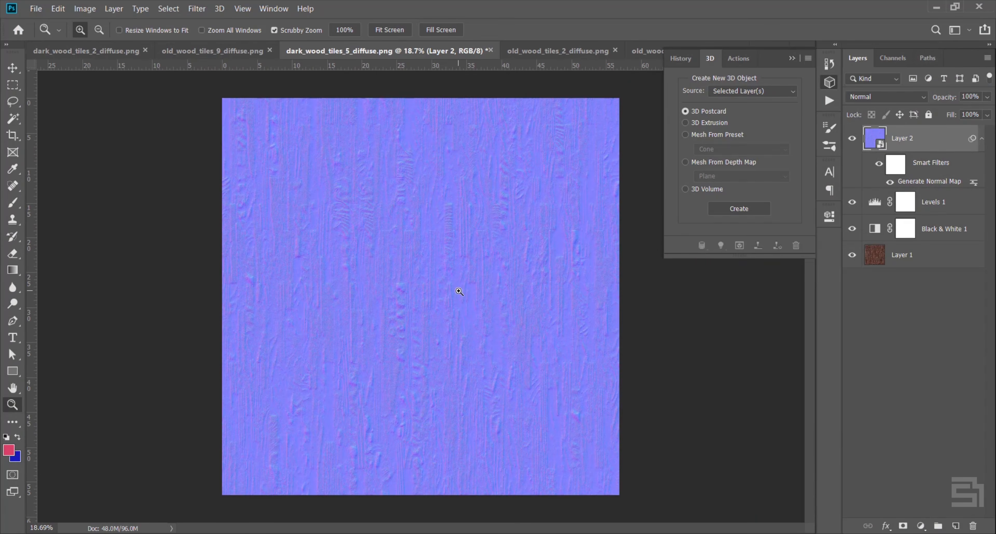
pyautogui.click(790, 58)
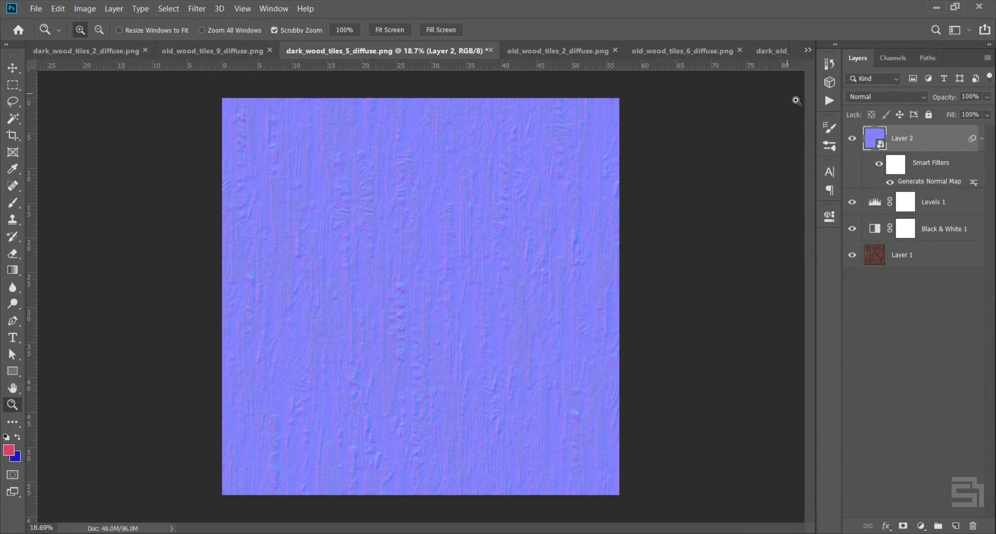
pyautogui.click(830, 101)
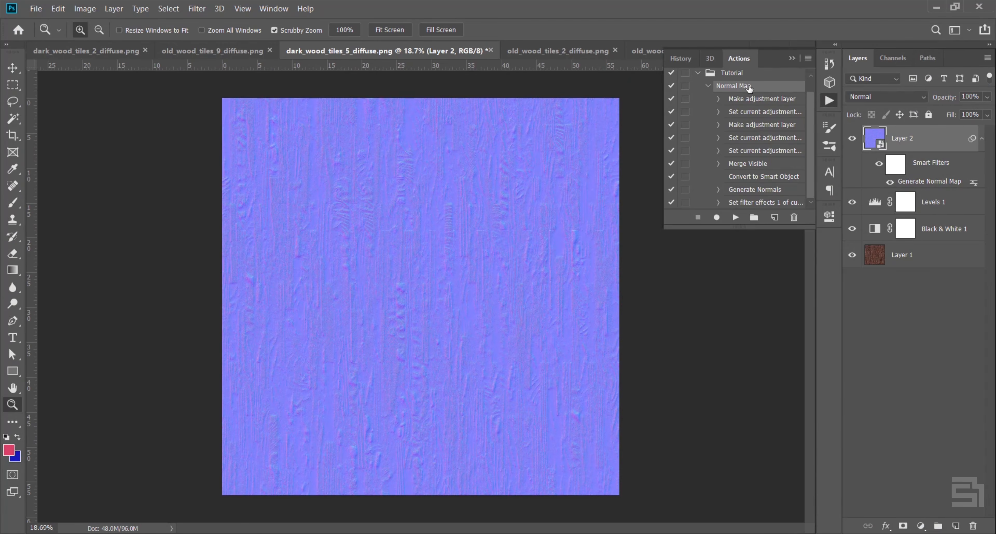
pyautogui.click(708, 86)
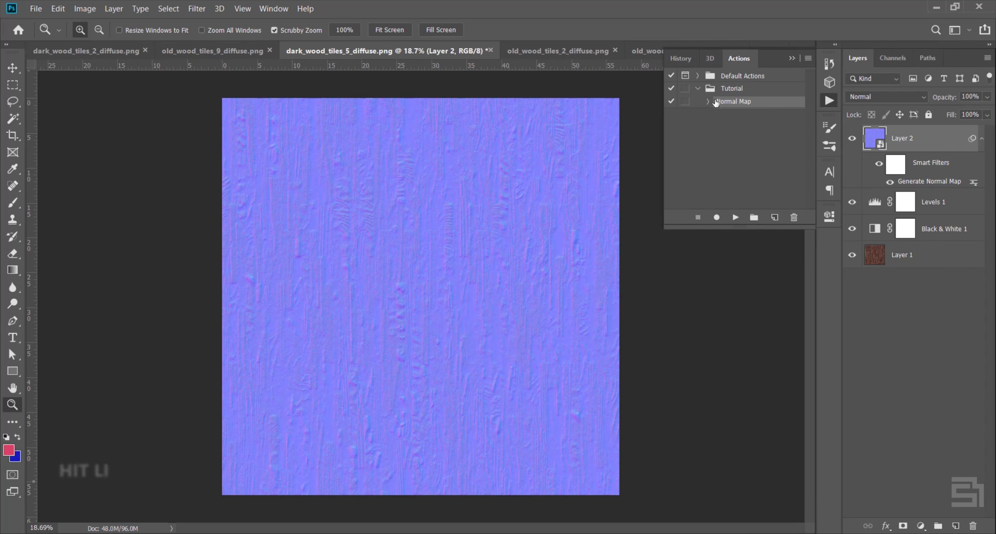
# Look through the remaining open wood textures and compare the normal maps of old_wood_tiles_9 and dark_wood_tiles_5
pyautogui.click(561, 50)
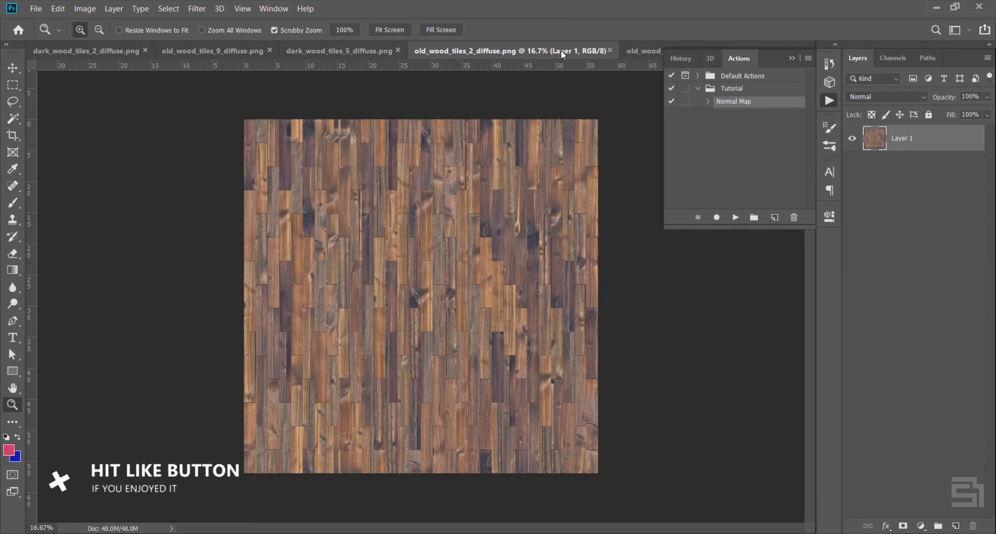
pyautogui.click(781, 58)
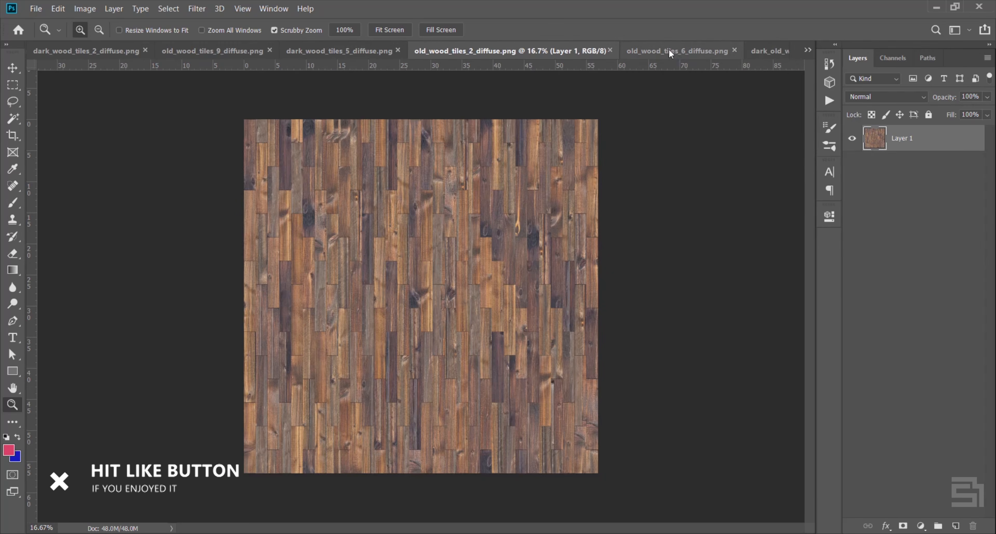
pyautogui.click(668, 50)
pyautogui.click(765, 50)
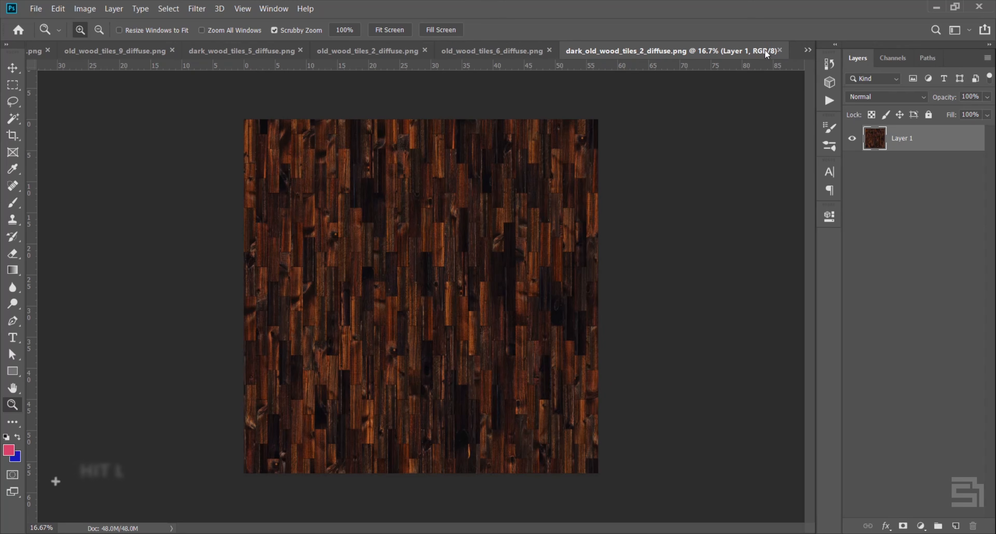
pyautogui.click(510, 51)
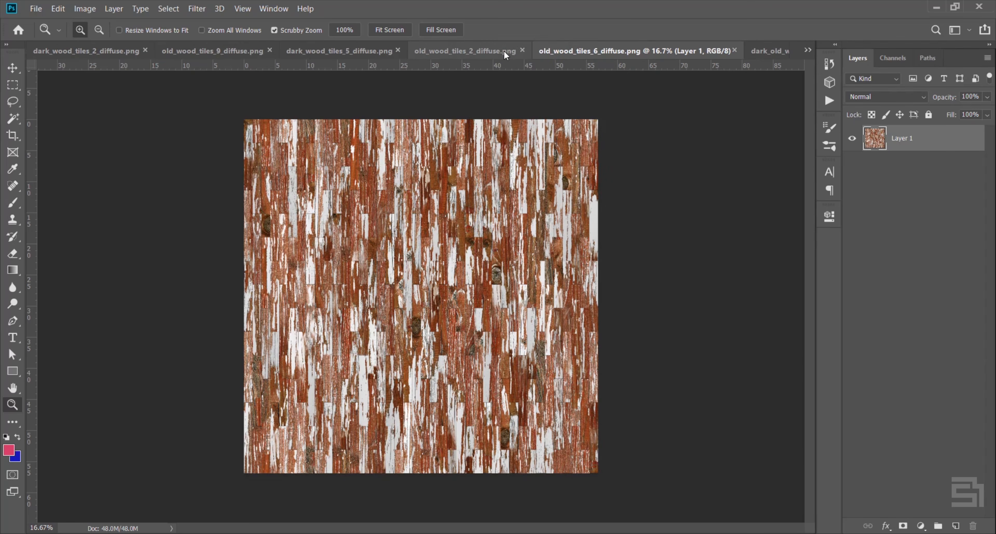
pyautogui.click(371, 49)
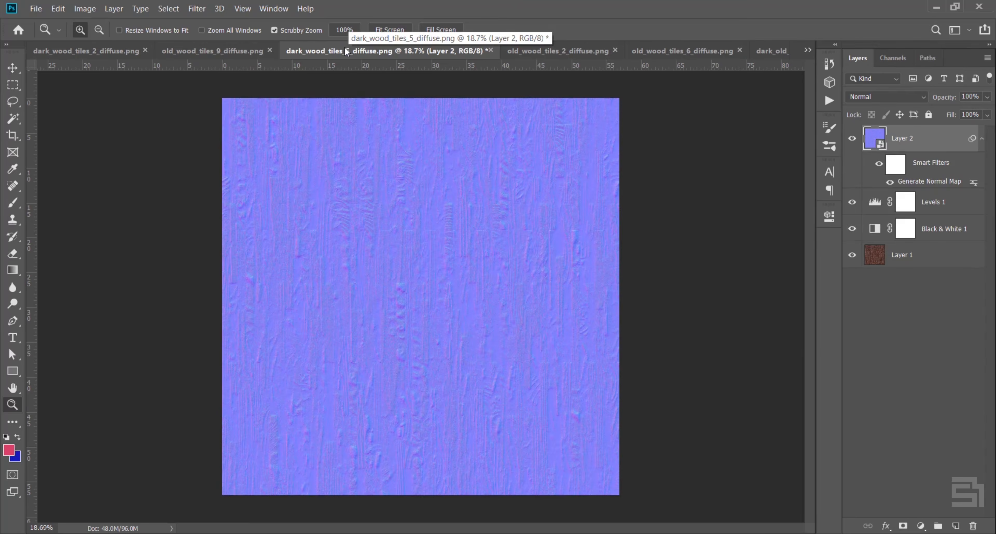
pyautogui.click(243, 47)
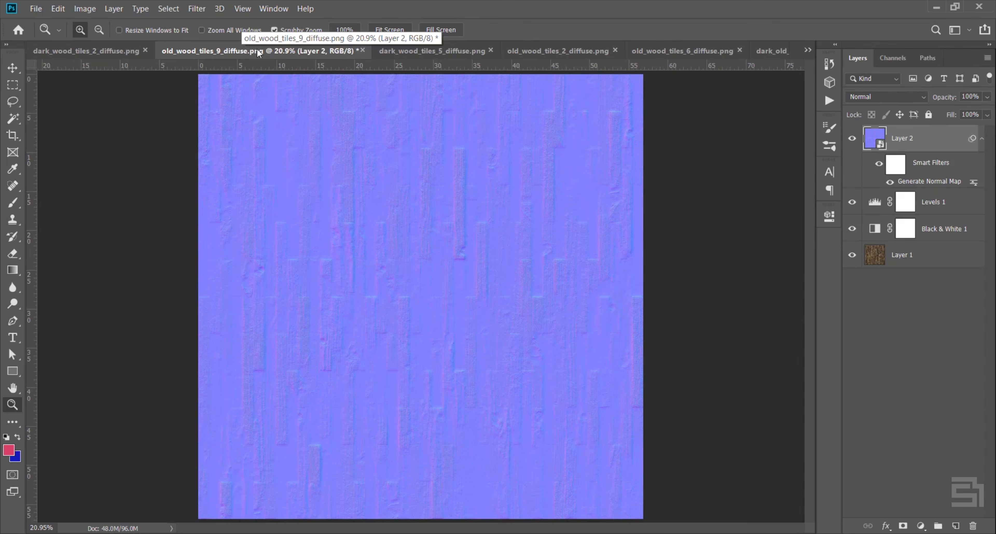
pyautogui.click(420, 52)
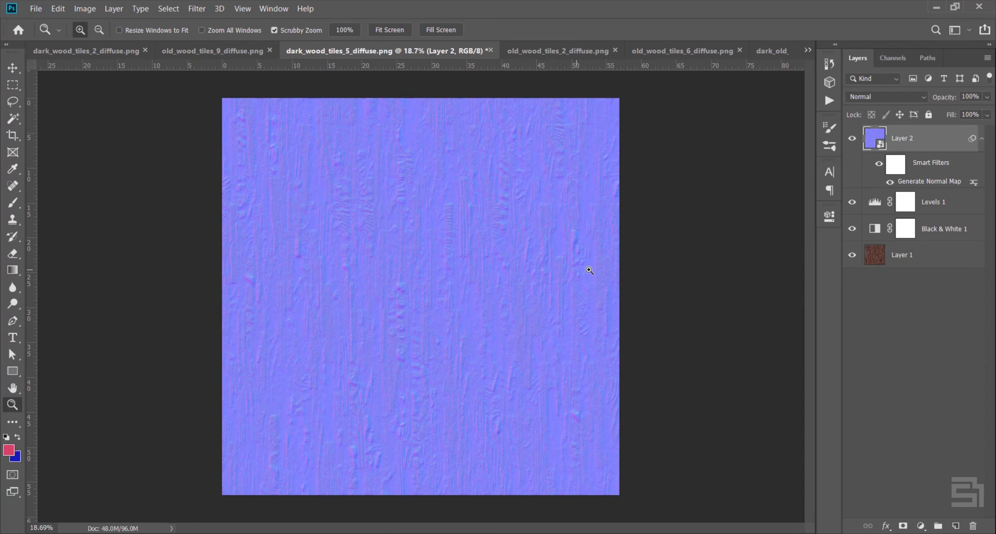
pyautogui.click(389, 29)
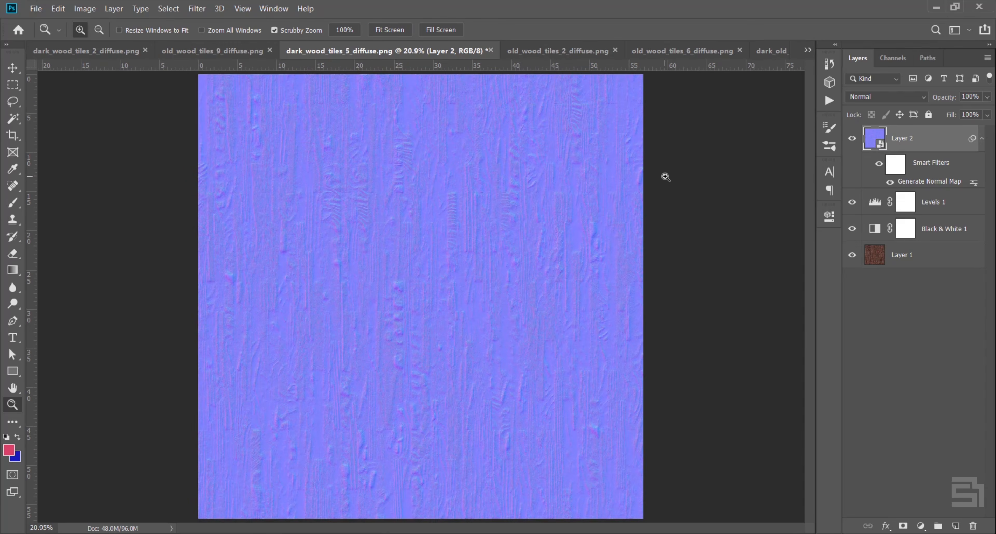